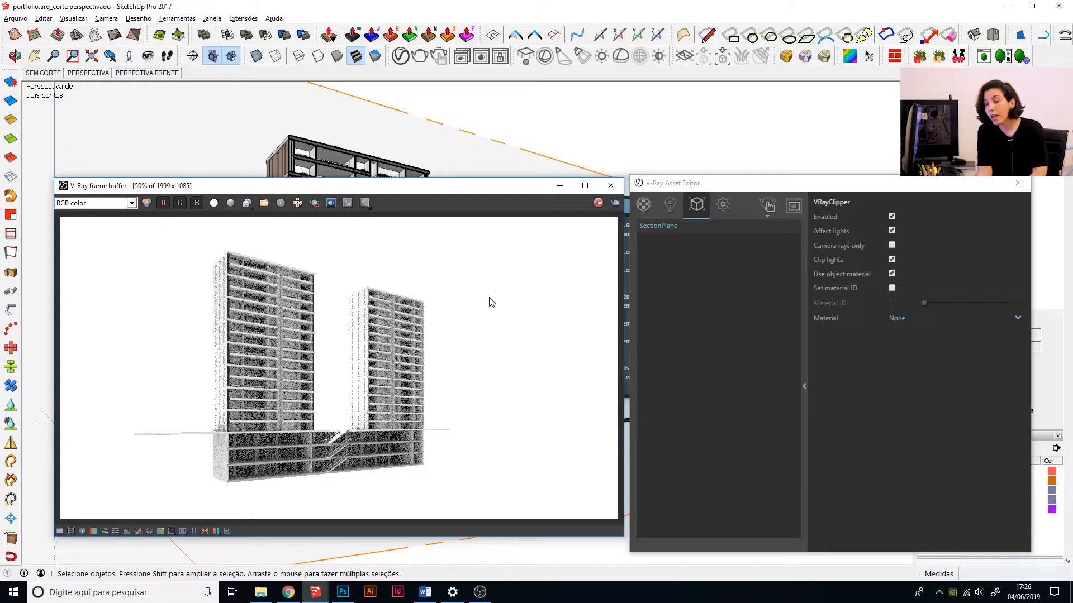
Try the Camera rays only option on the section plane's clipper and turn it back off.
{"action": "left_click", "coordinate": [892, 245]}
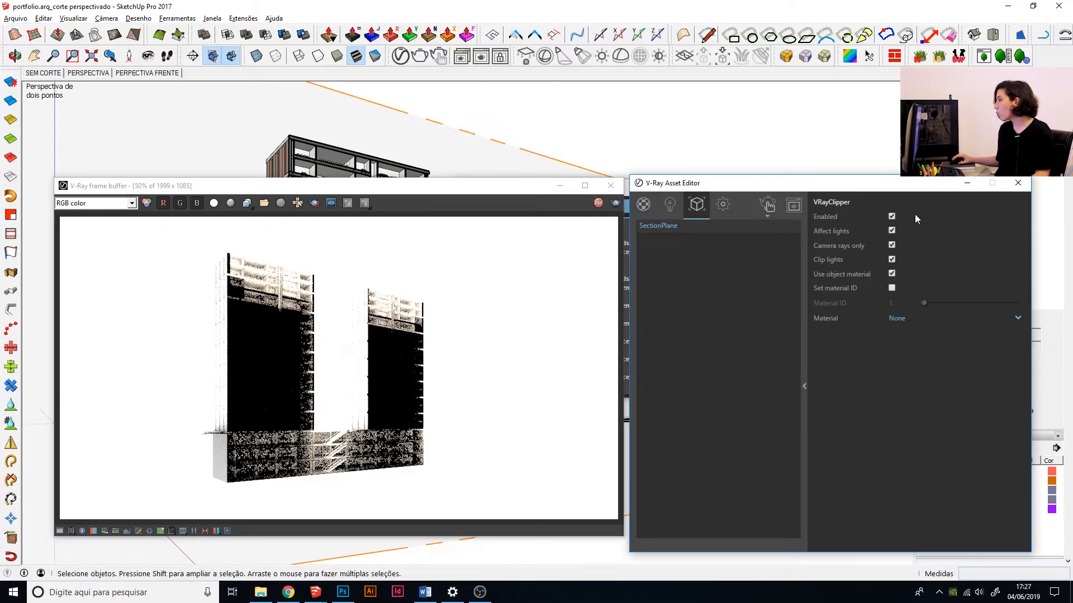
{"action": "left_click", "coordinate": [893, 244]}
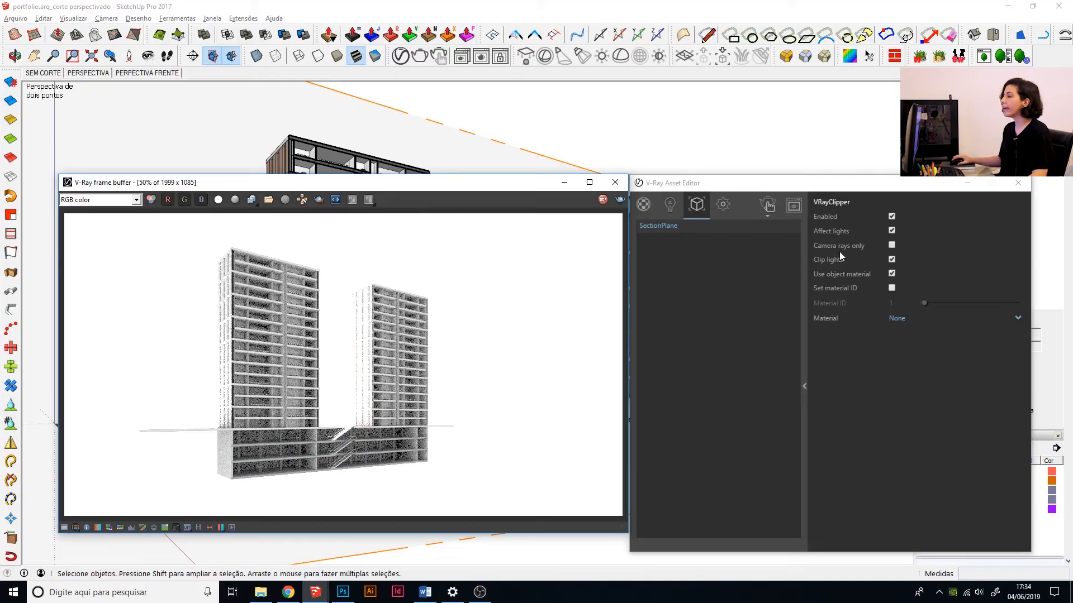
Turn off Use object material for the section plane's clipper and assign it the /_CORTE material.
{"action": "left_click", "coordinate": [565, 182]}
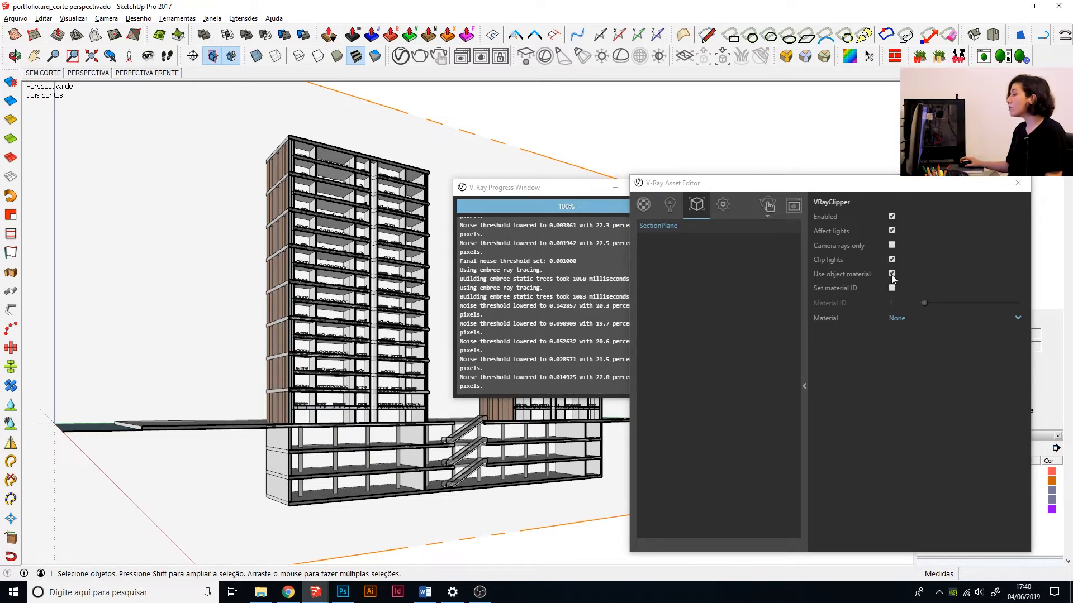
{"action": "left_click", "coordinate": [891, 273]}
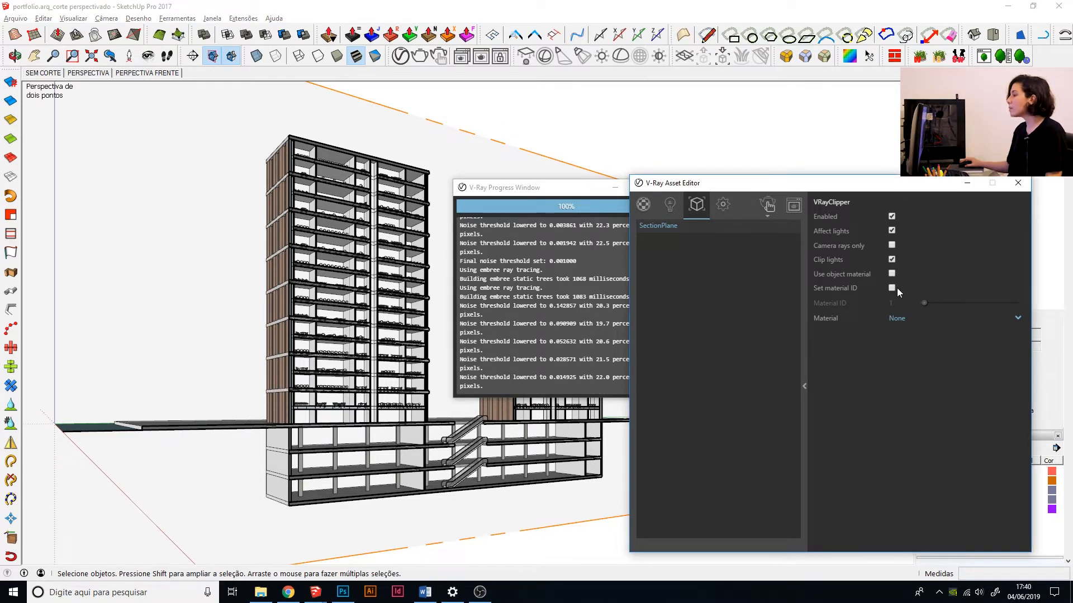
{"action": "left_click", "coordinate": [798, 206]}
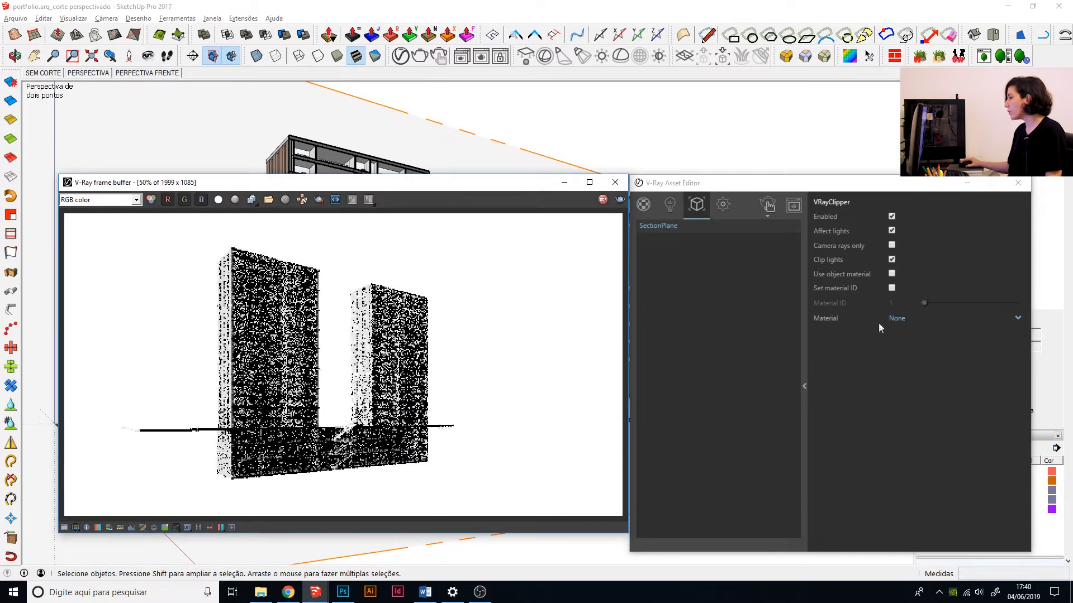
{"action": "left_click", "coordinate": [901, 316]}
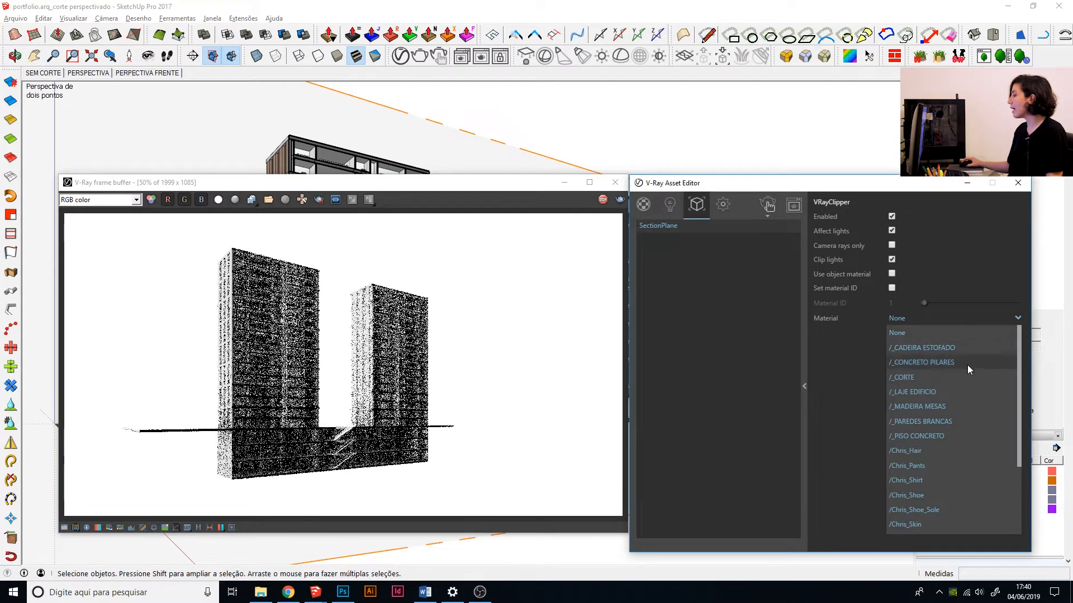
{"action": "scroll", "coordinate": [969, 400], "scroll_direction": "down", "scroll_amount": 2}
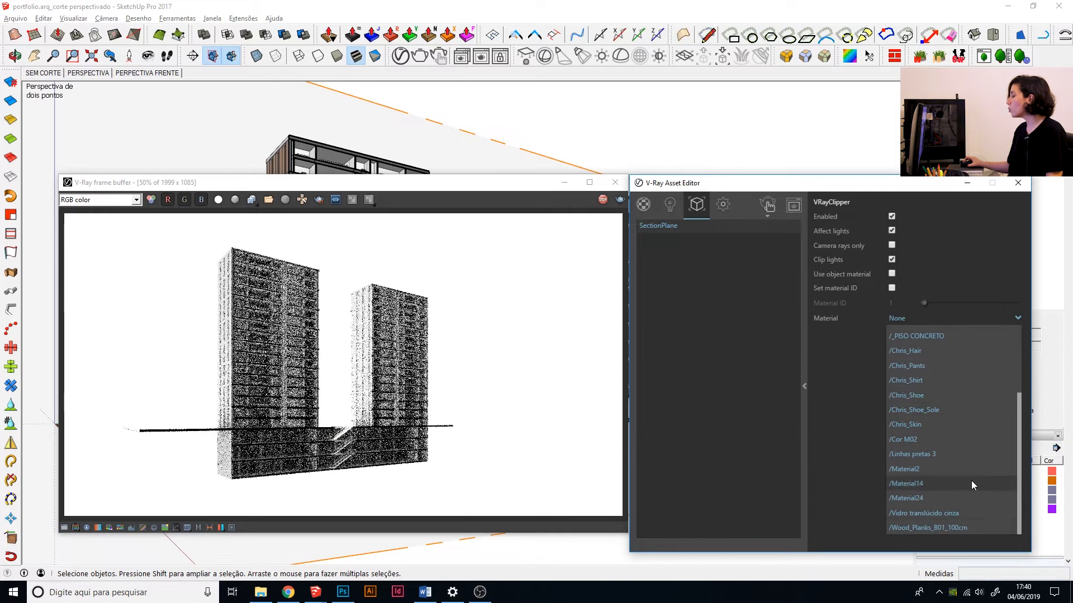
{"action": "scroll", "coordinate": [971, 475], "scroll_direction": "up", "scroll_amount": 2}
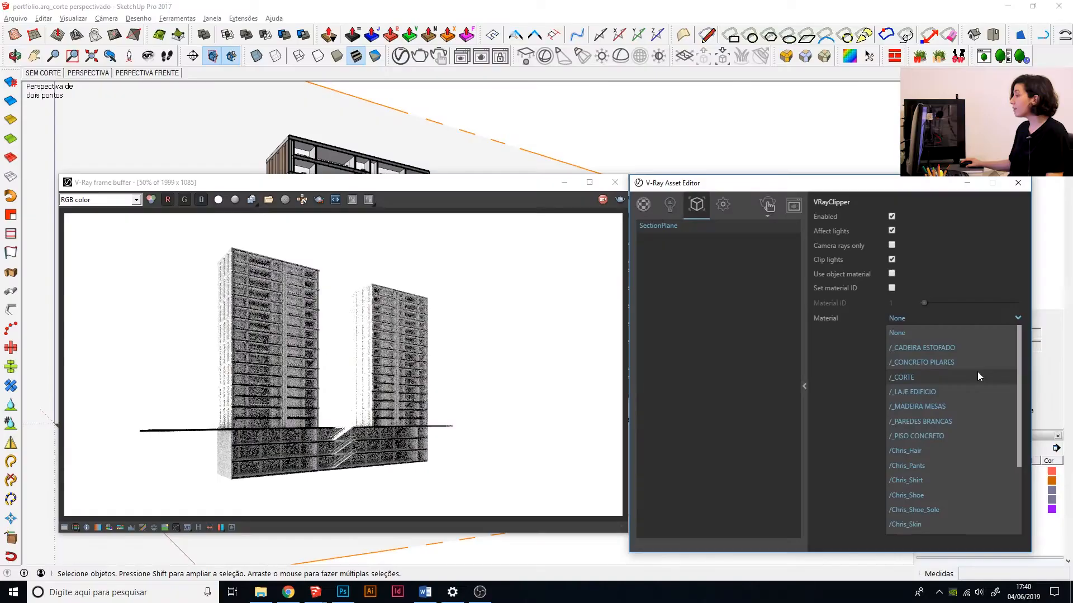
{"action": "left_click", "coordinate": [979, 376]}
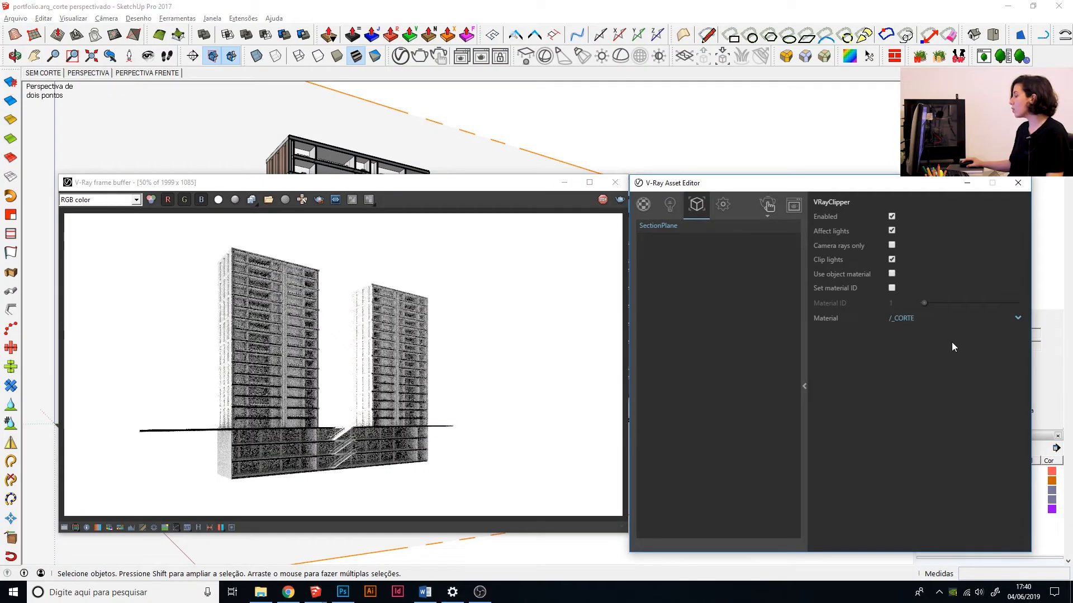
Add a Material ID render element in the V-Ray render settings.
{"action": "left_click", "coordinate": [648, 208]}
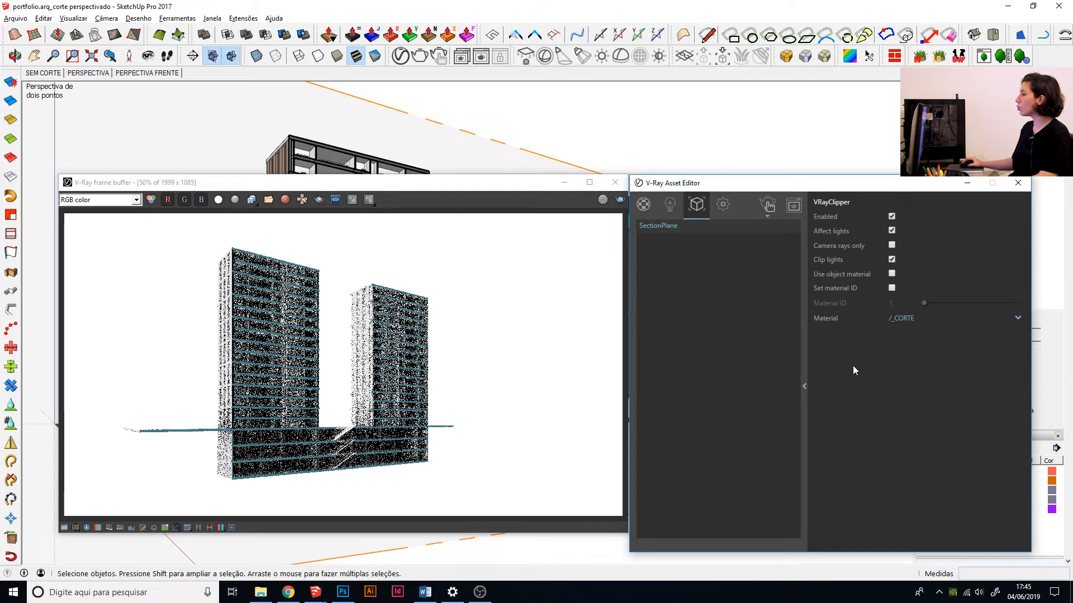
{"action": "left_click", "coordinate": [723, 205]}
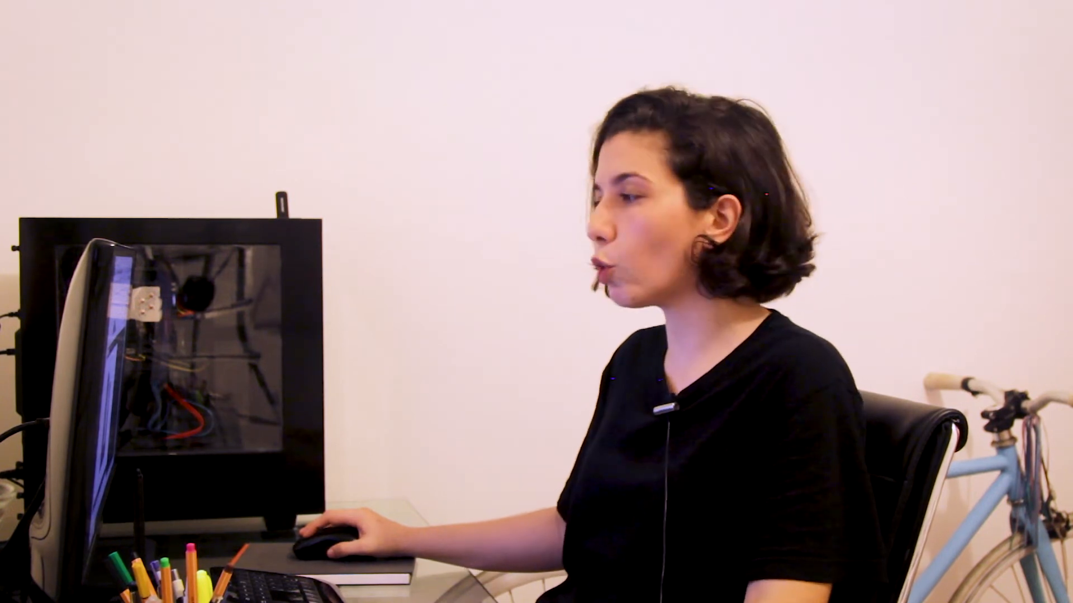
{"action": "left_click", "coordinate": [864, 271]}
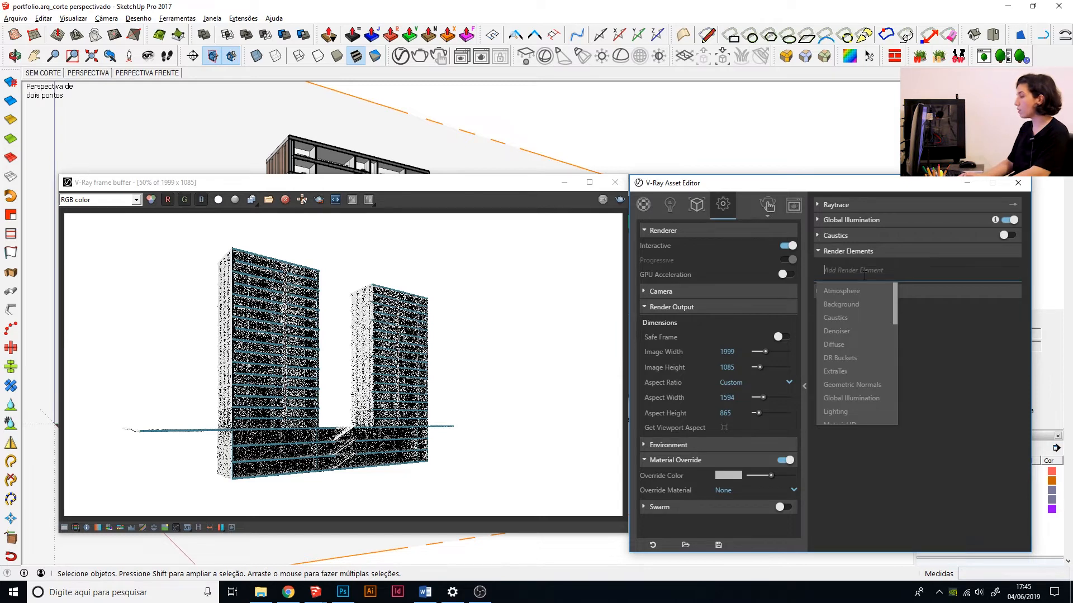
{"action": "type", "text": "materi"}
{"action": "key", "text": "Down"}
{"action": "key", "text": "Return"}
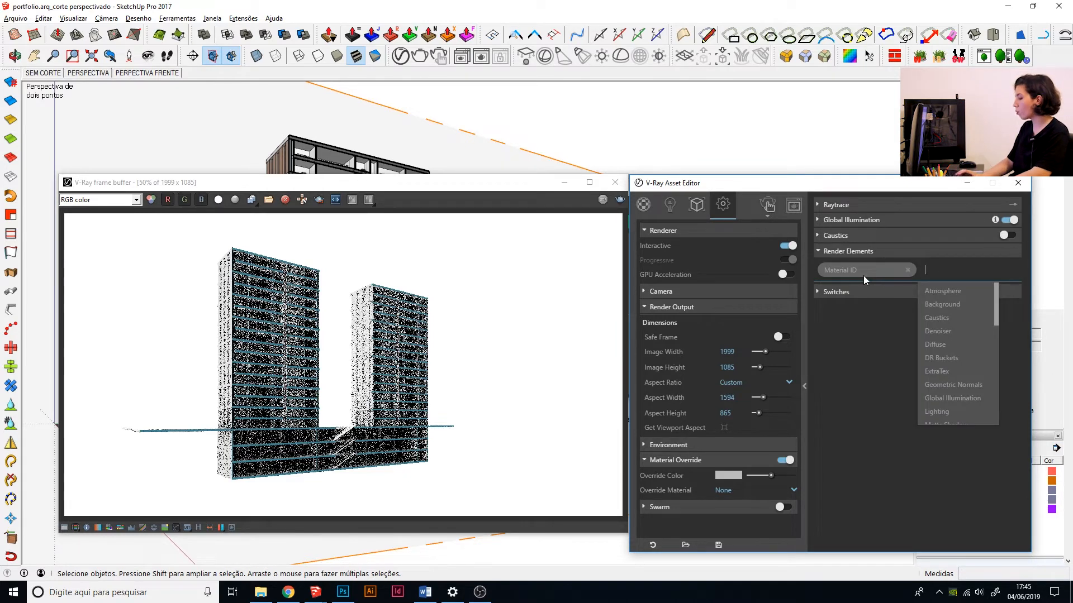
Add the Object ID and Denoiser render elements.
{"action": "type", "text": "objec"}
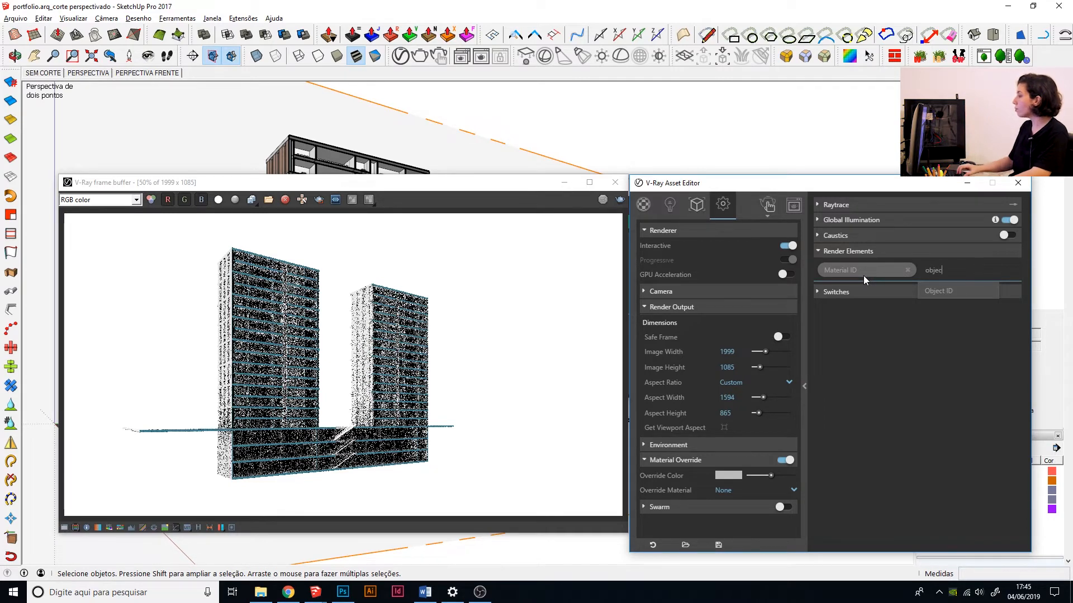
{"action": "key", "text": "Down"}
{"action": "key", "text": "Return"}
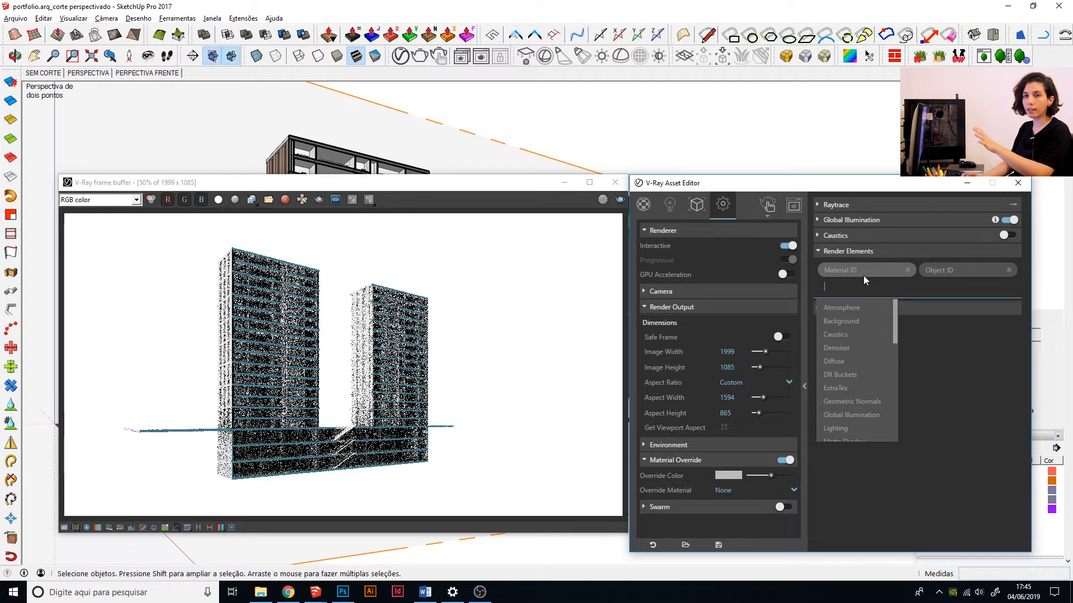
{"action": "type", "text": "denoi"}
{"action": "key", "text": "Return"}
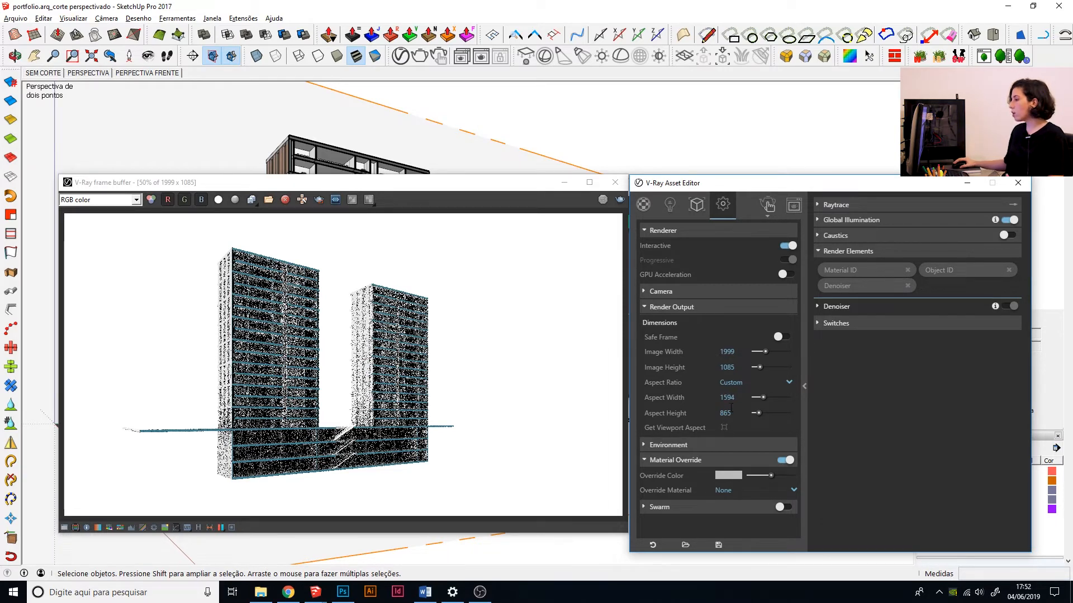
Open the render output's image height for editing and bring up the rendered image.
{"action": "double_click", "coordinate": [727, 367]}
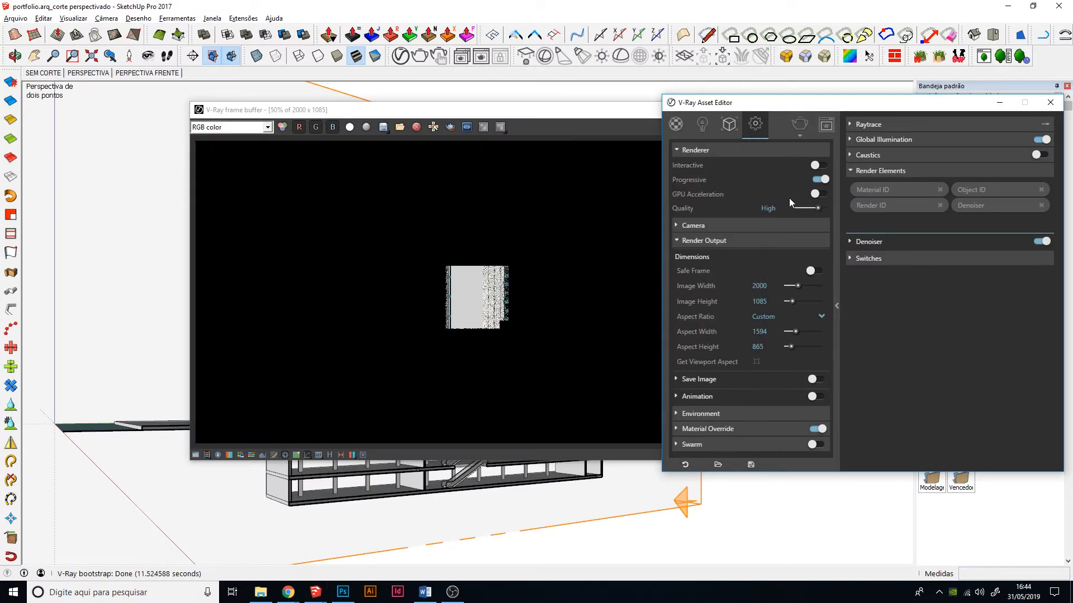
{"action": "left_click", "coordinate": [800, 124]}
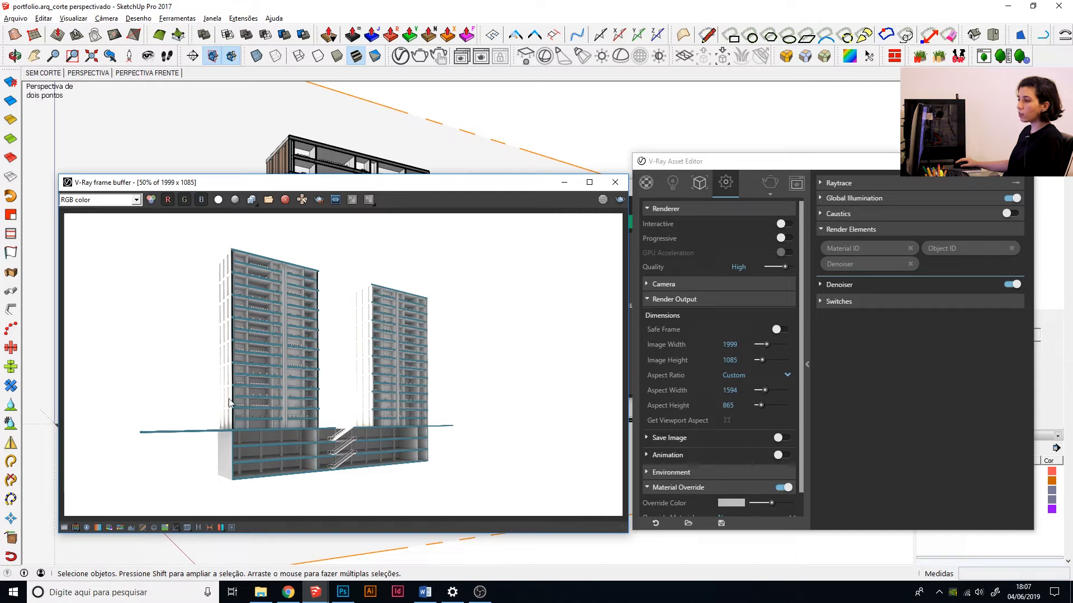
Enable the exposure correction on the rendered image, setting Exposure to 1.08 and Contrast to 0.11 with Highlight Burn at 0.00.
{"action": "left_click", "coordinate": [65, 528]}
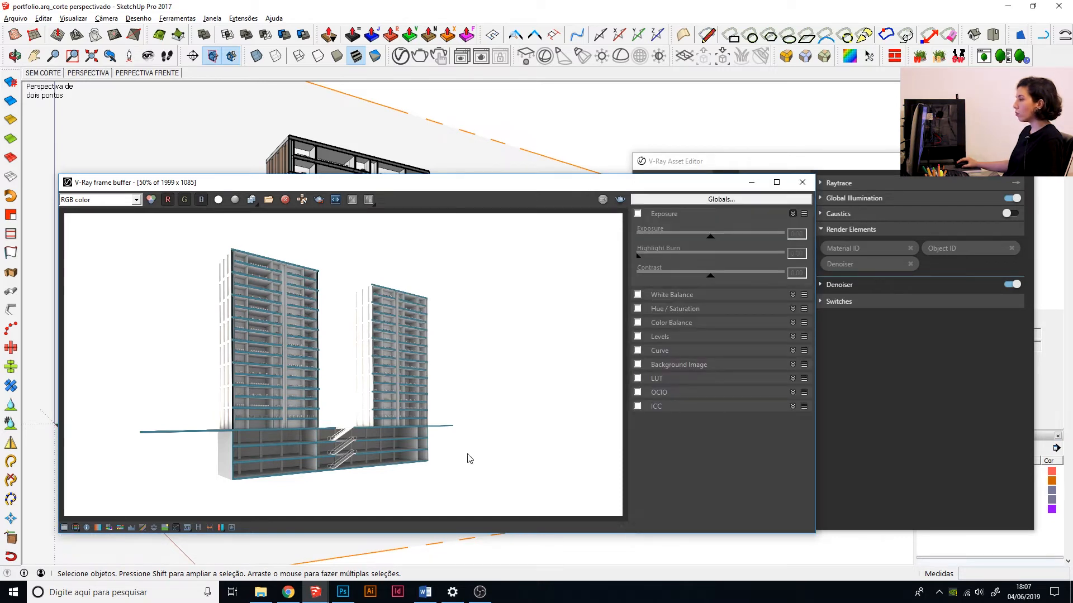
{"action": "left_click", "coordinate": [639, 216]}
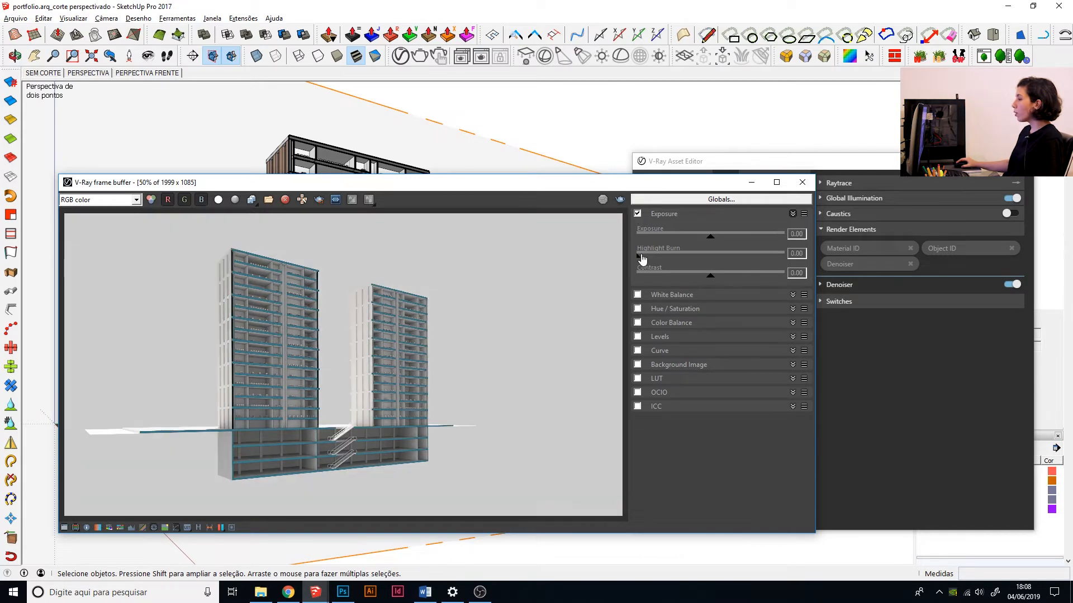
{"action": "mouse_move", "coordinate": [640, 256]}
{"action": "left_mouse_down"}
{"action": "mouse_move", "coordinate": [761, 275]}
{"action": "mouse_move", "coordinate": [802, 262]}
{"action": "mouse_move", "coordinate": [640, 257]}
{"action": "left_mouse_up"}
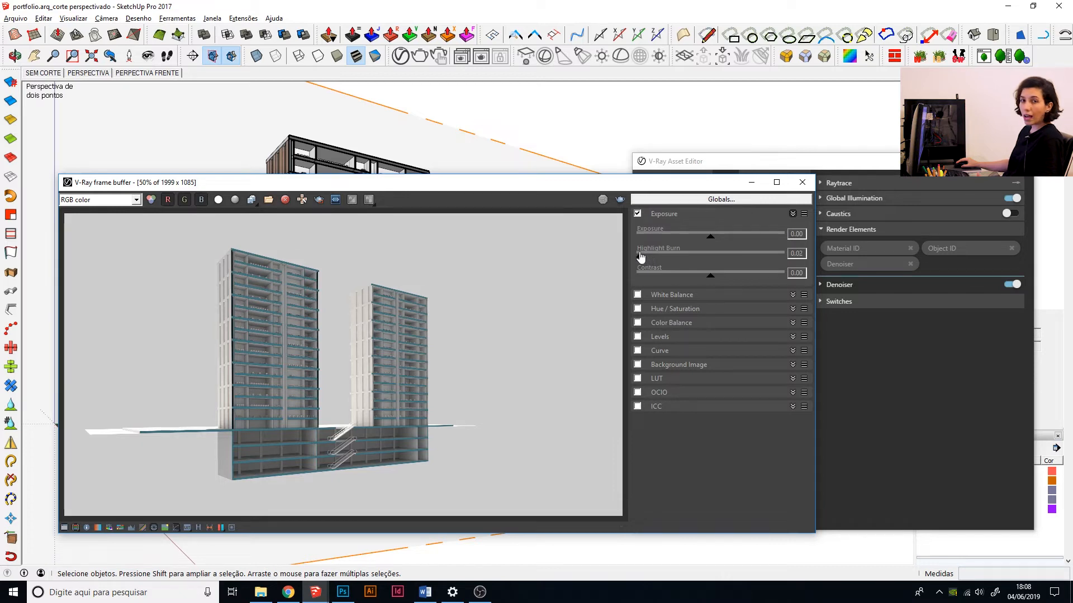
{"action": "left_click_drag", "start_coordinate": [641, 256], "coordinate": [637, 257]}
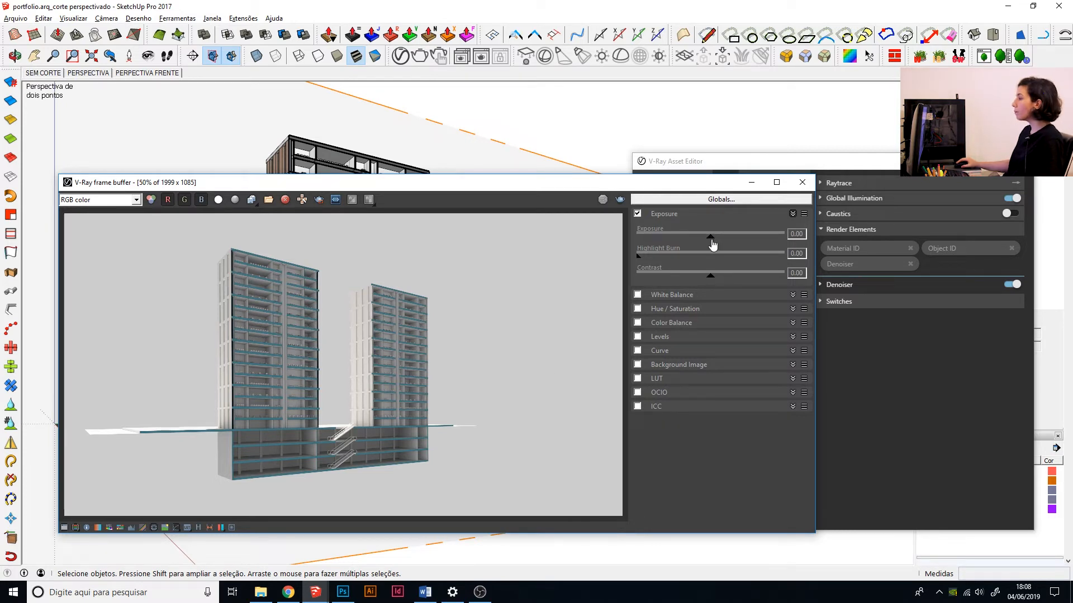
{"action": "left_click_drag", "start_coordinate": [711, 240], "coordinate": [728, 240]}
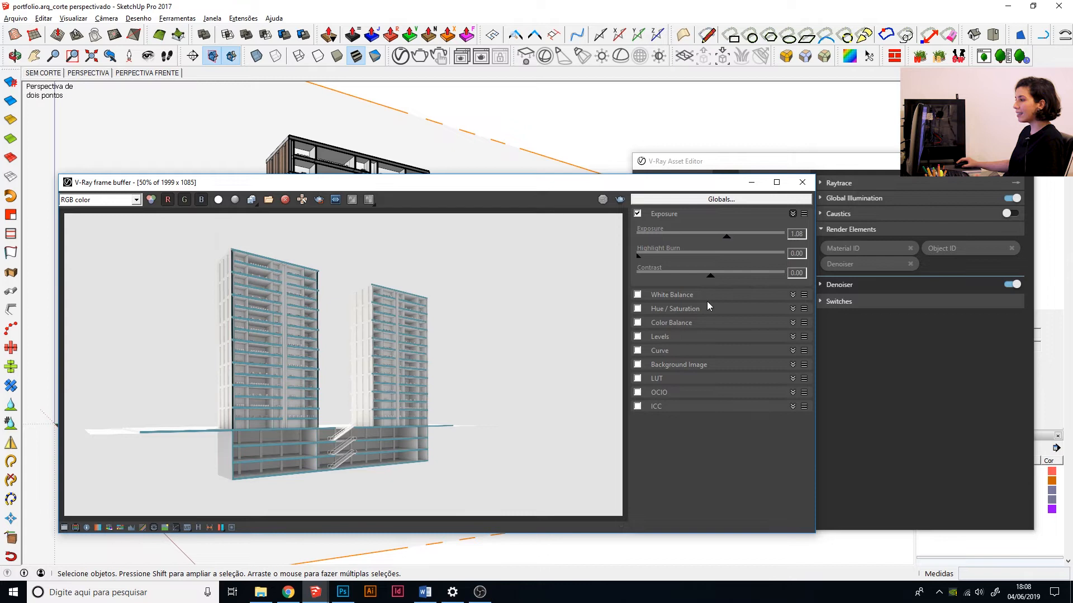
{"action": "left_click_drag", "start_coordinate": [712, 281], "coordinate": [719, 281]}
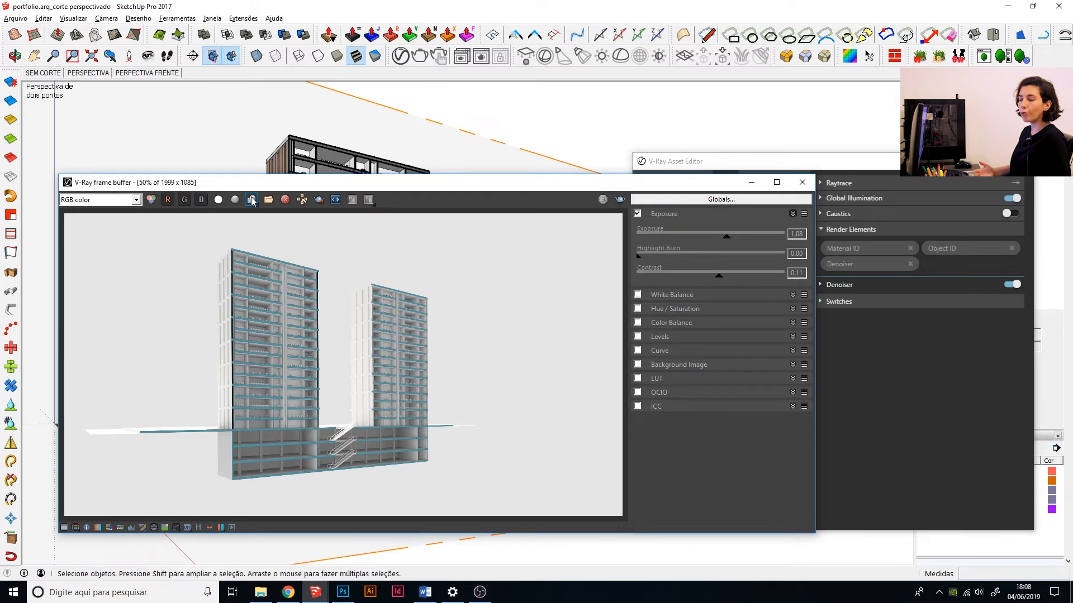
Save all image channels of the render to separate PNG files in the tutoriais folder, named CORTE PERSPECTIVADO.
{"action": "left_click", "coordinate": [252, 200]}
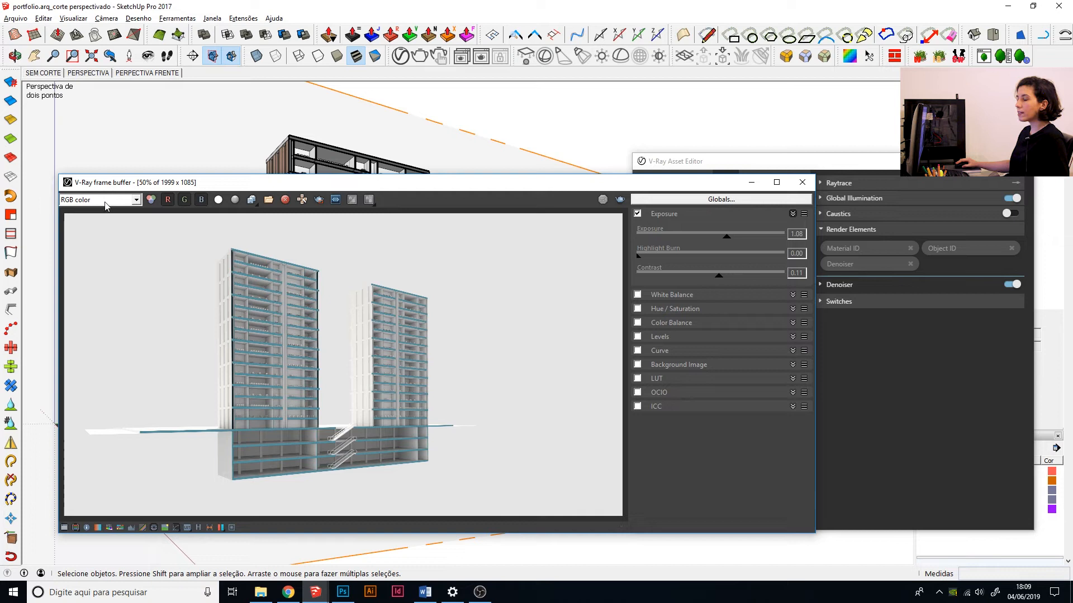
{"action": "left_click", "coordinate": [252, 200]}
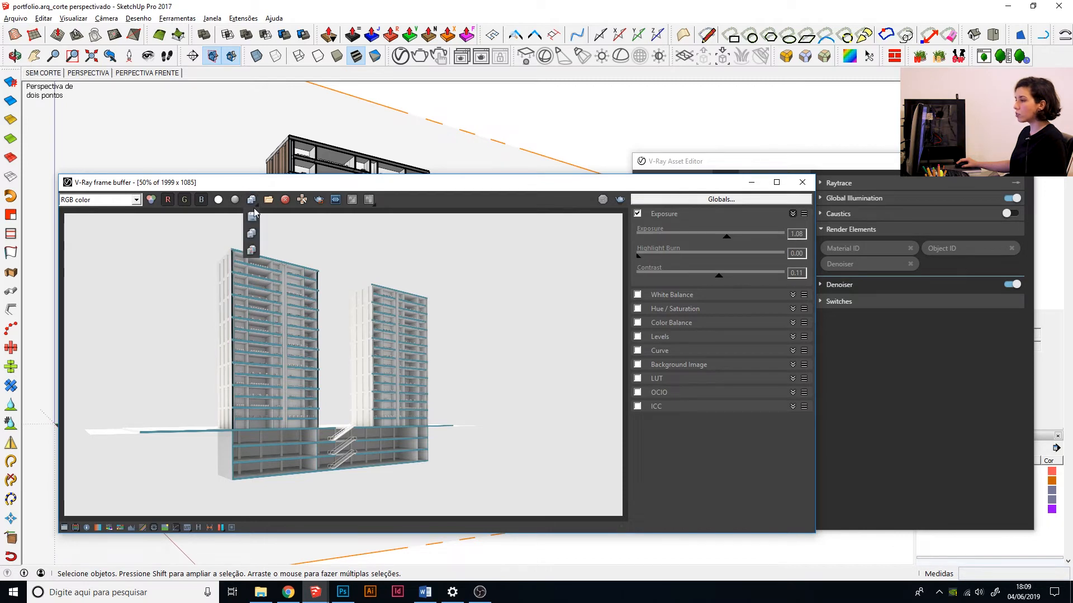
{"action": "left_click", "coordinate": [256, 234]}
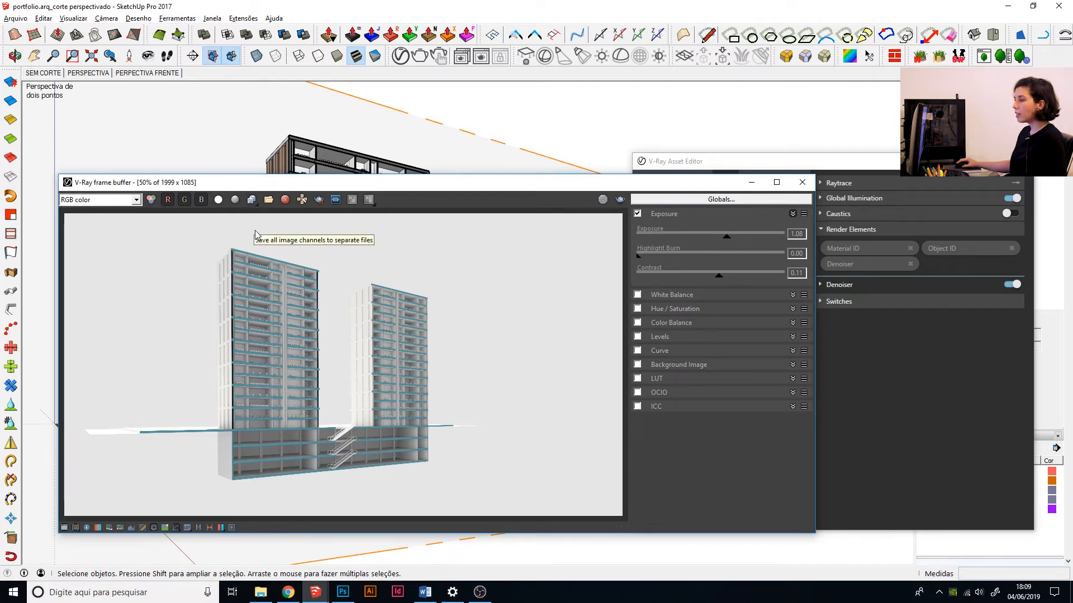
{"action": "left_click", "coordinate": [252, 200]}
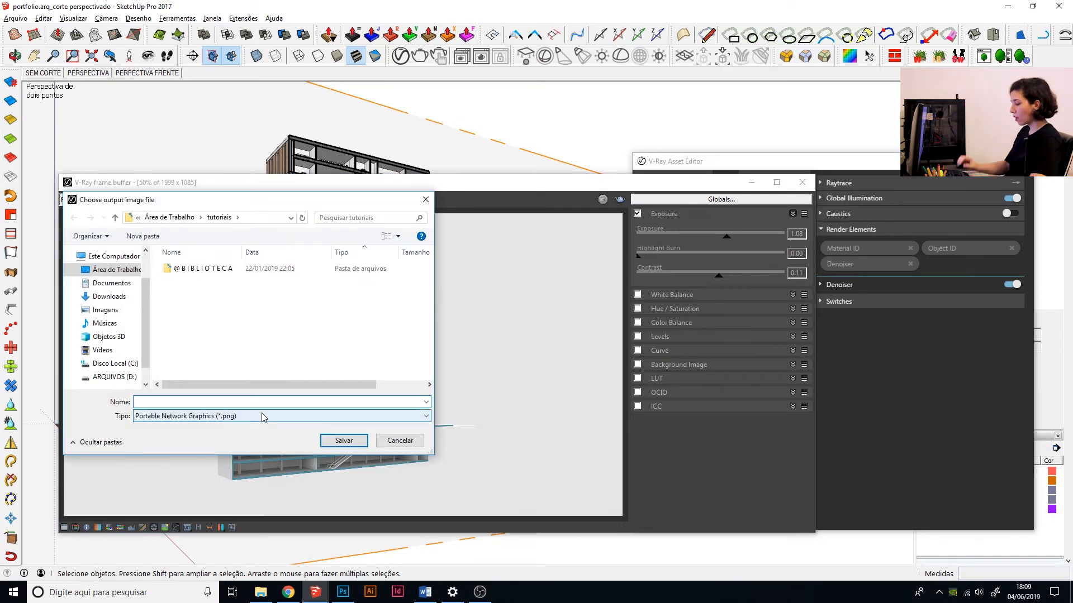
{"action": "type", "text": "CORTE"}
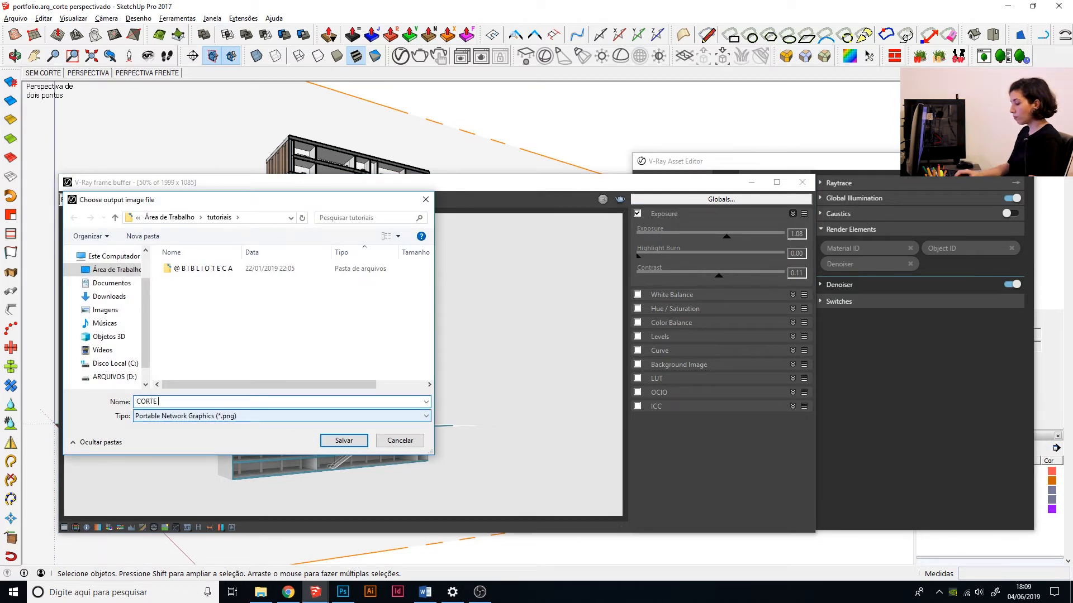
{"action": "type", "text": " PERSPECTIVADO"}
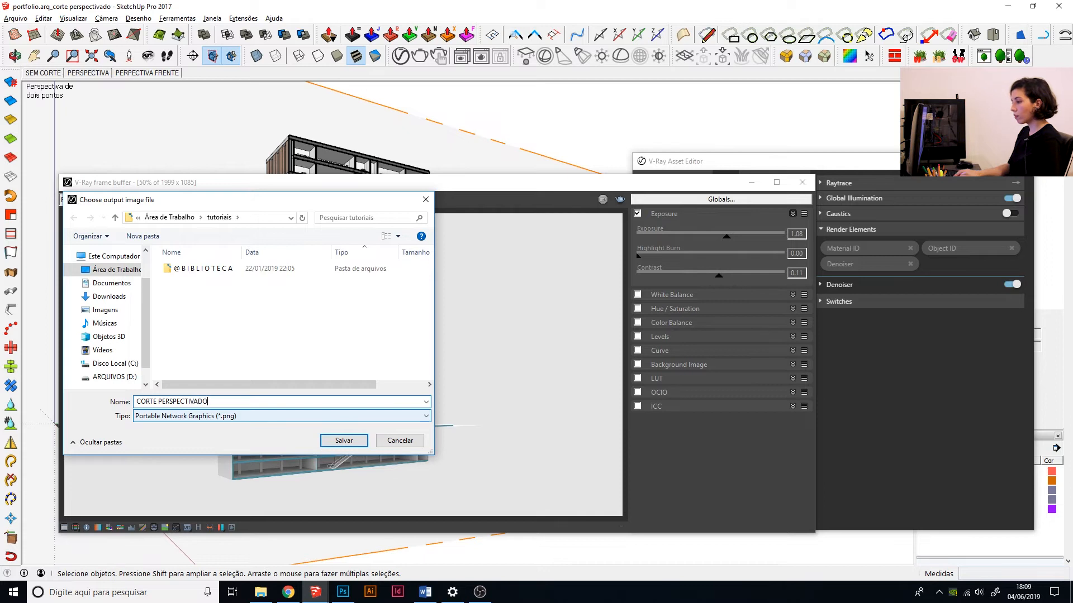
{"action": "key", "text": "Return"}
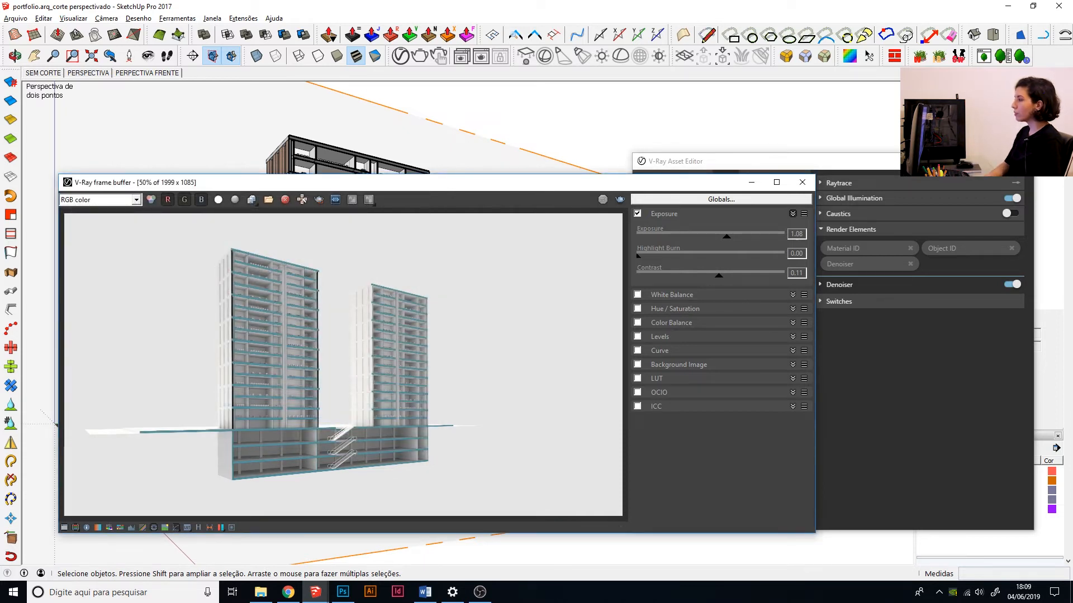
Close the V-Ray windows and switch the model to the hidden line (Linha oculta) face style.
{"action": "left_click", "coordinate": [802, 182]}
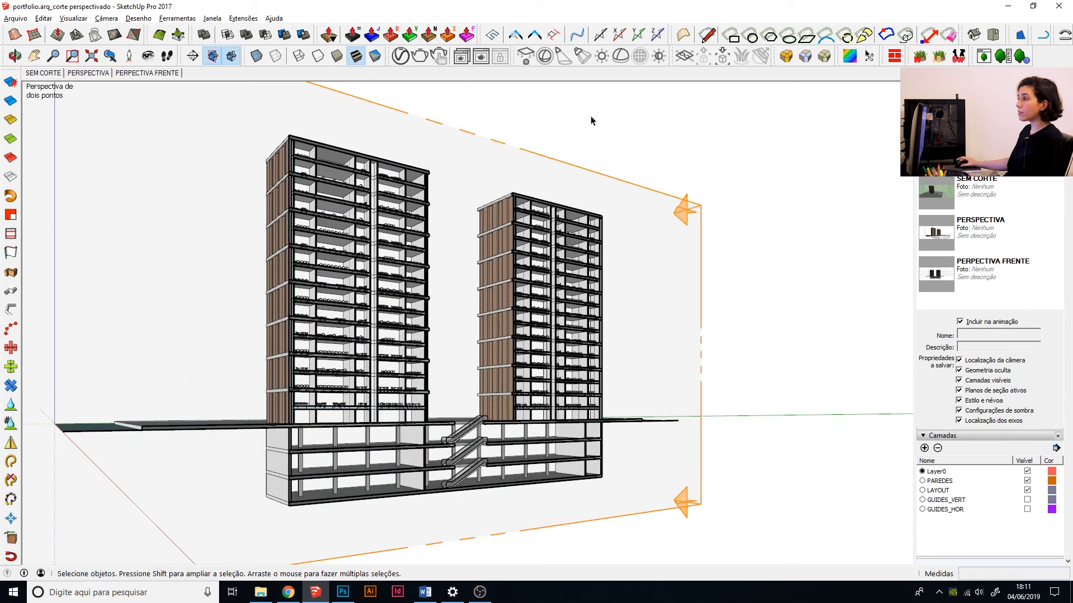
{"action": "left_click", "coordinate": [401, 56]}
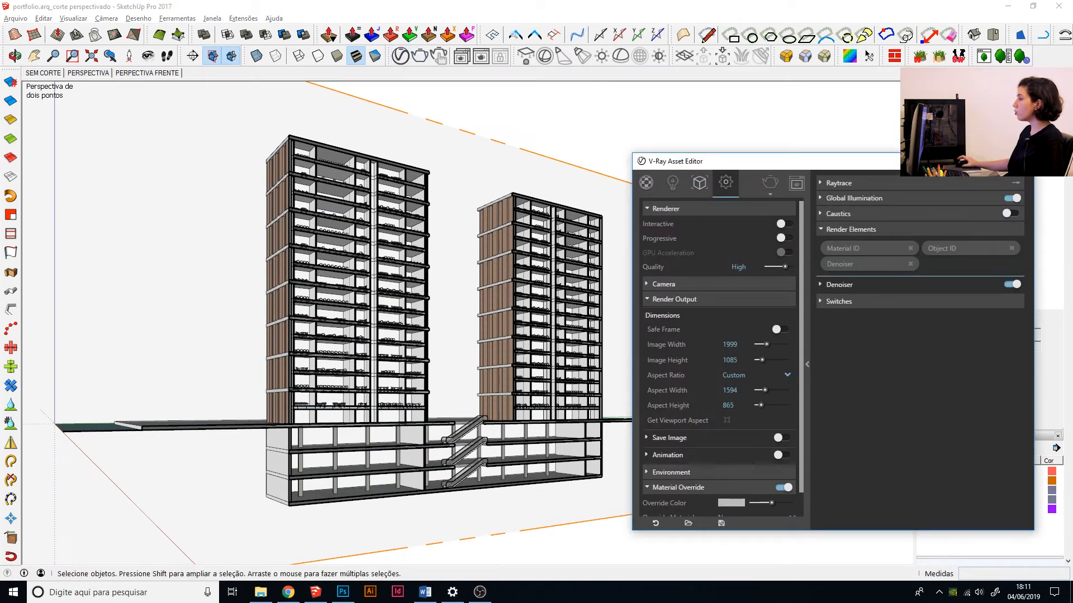
{"action": "left_click", "coordinate": [1020, 161]}
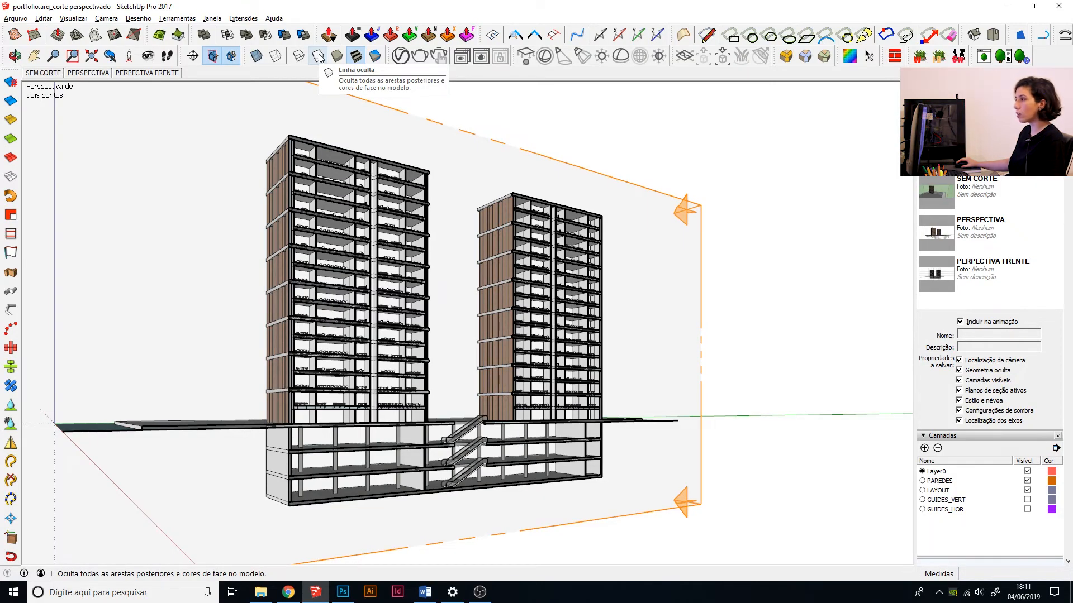
{"action": "left_click", "coordinate": [318, 56]}
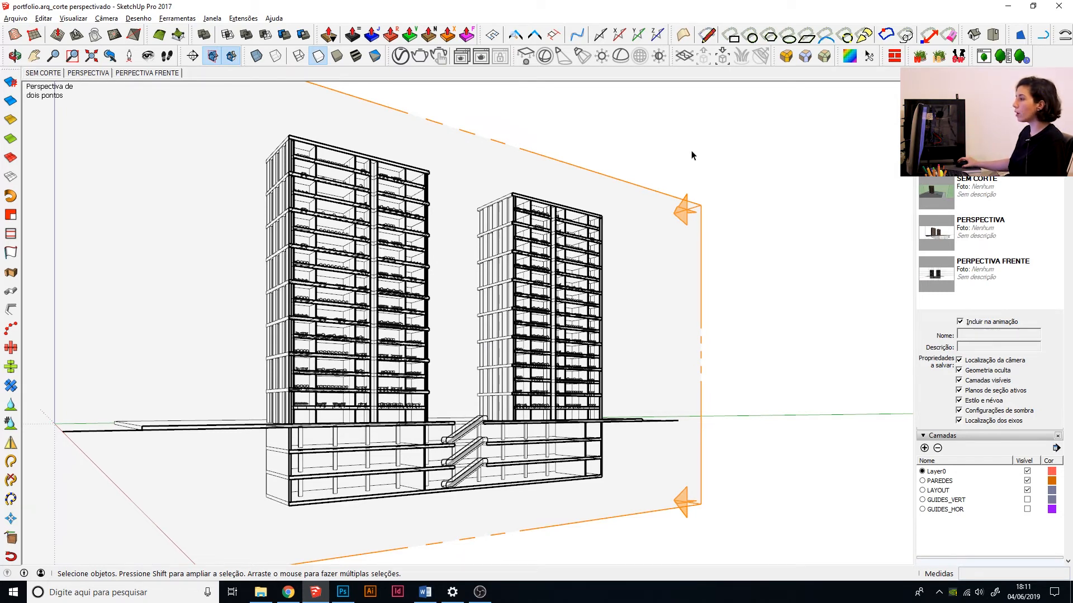
Hide the section planes and accept the JPG options for the hidden-line 2D graphic export at 9999 x 5426 pixels.
{"action": "left_click", "coordinate": [214, 58]}
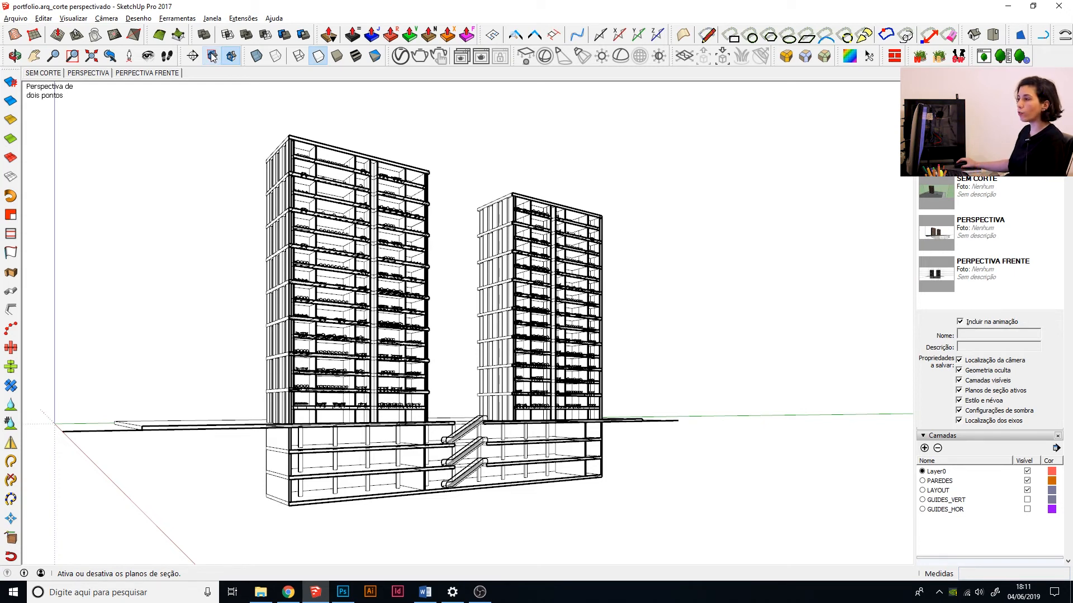
{"action": "left_click", "coordinate": [13, 19]}
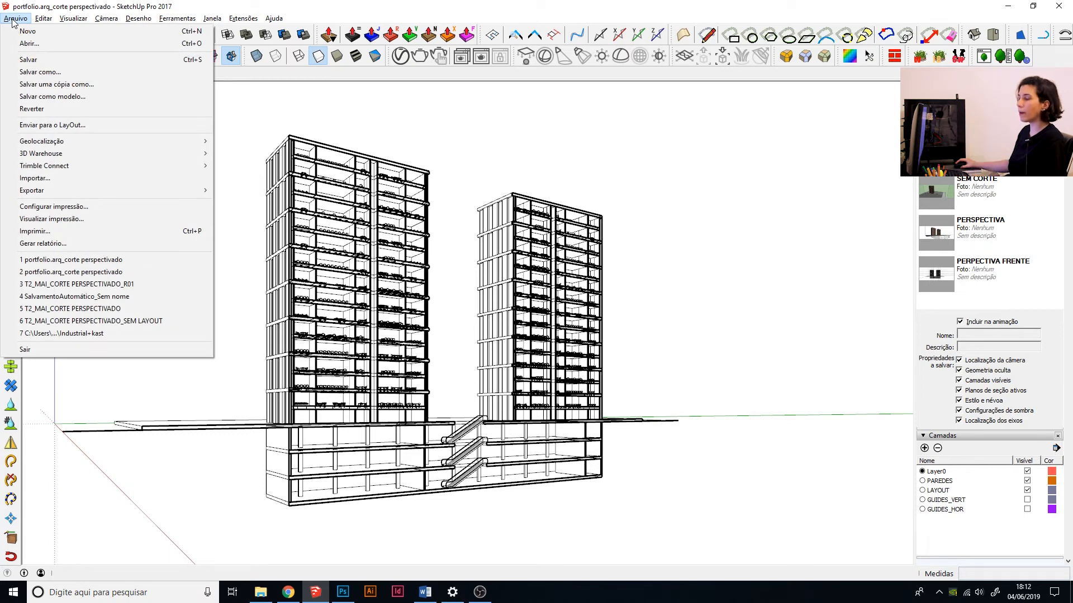
{"action": "mouse_move", "coordinate": [35, 191]}
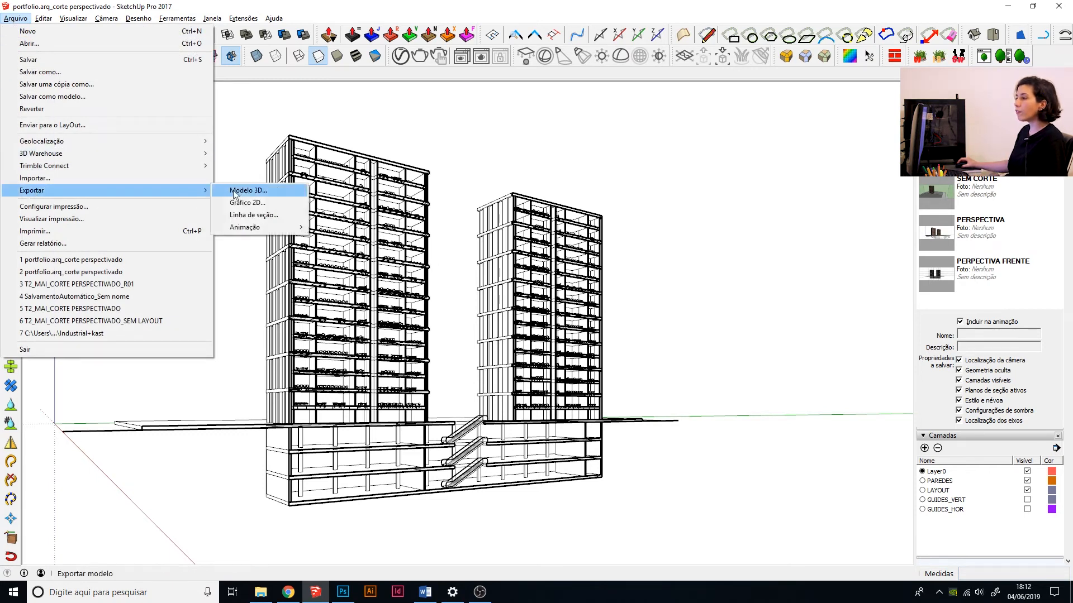
{"action": "left_click", "coordinate": [247, 204]}
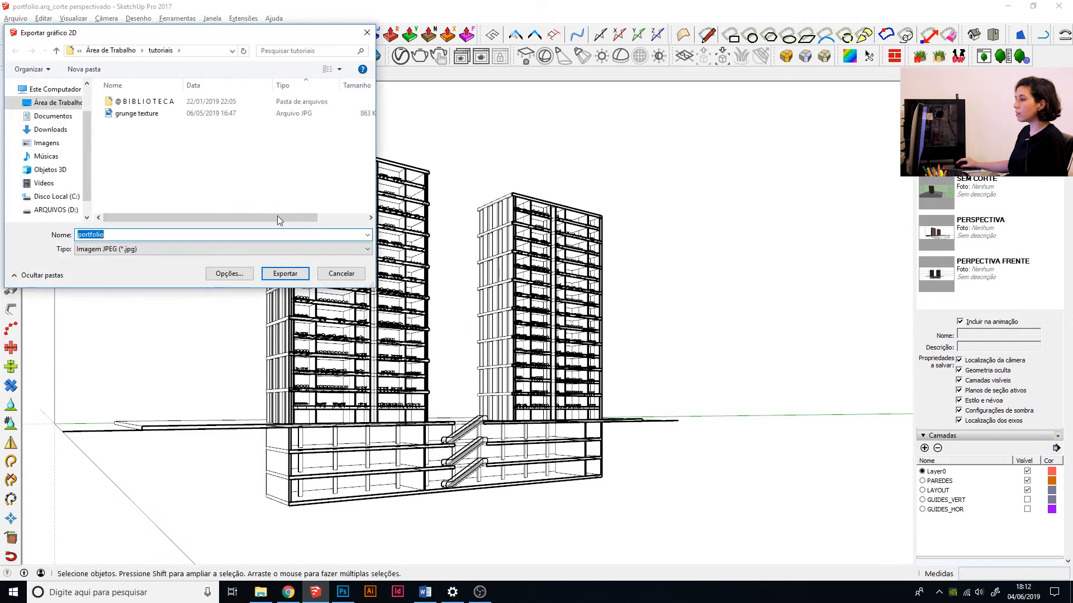
{"action": "left_click", "coordinate": [237, 276]}
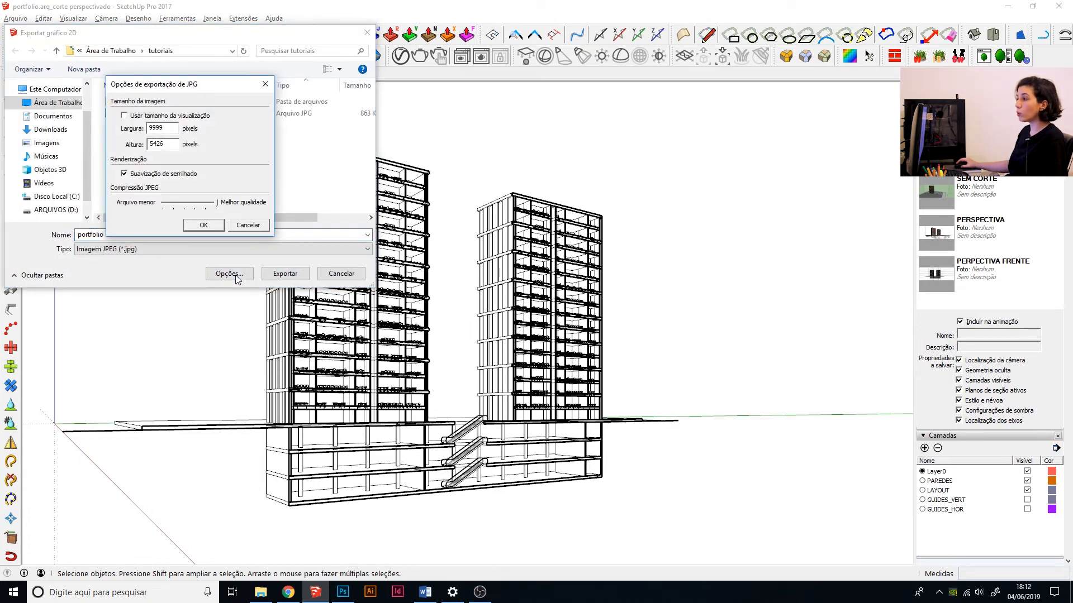
{"action": "double_click", "coordinate": [169, 130]}
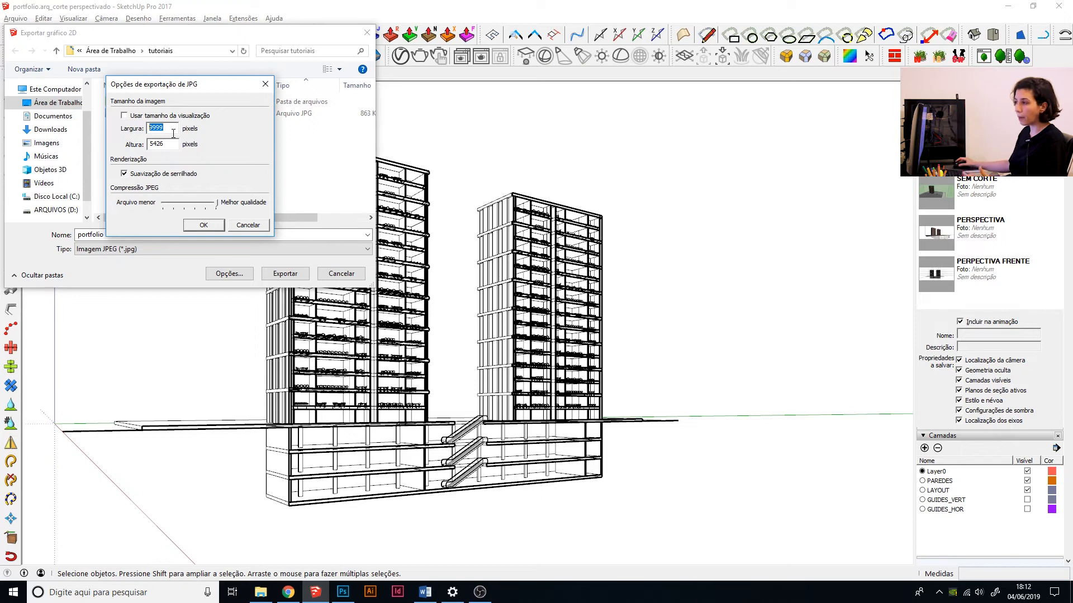
{"action": "left_click", "coordinate": [206, 226]}
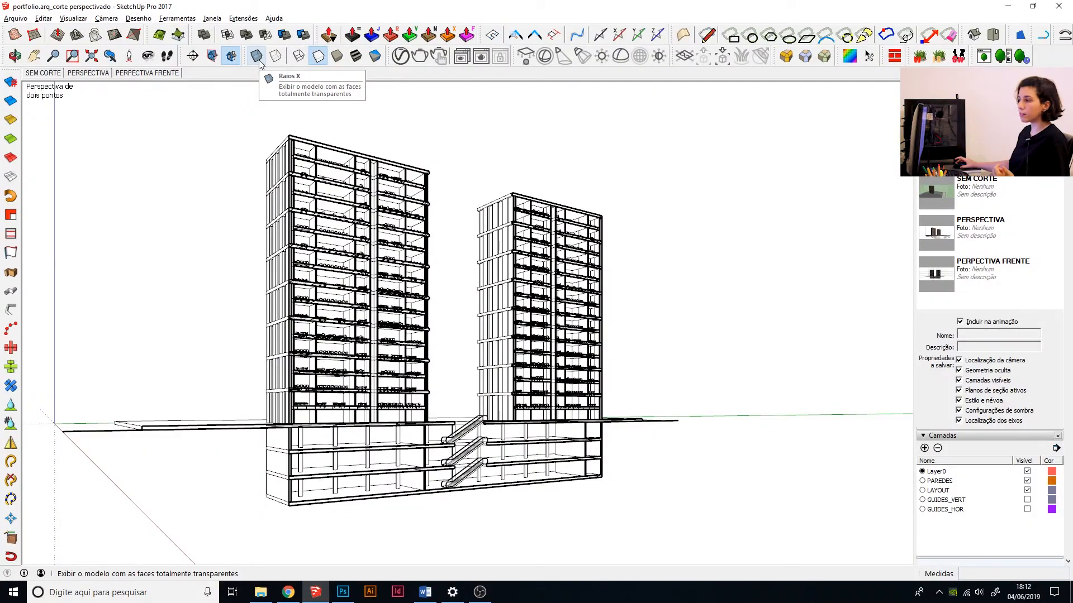
Enable the X-ray face style on the two-tower section and start a 2D graphic export of that view.
{"action": "left_click", "coordinate": [257, 56]}
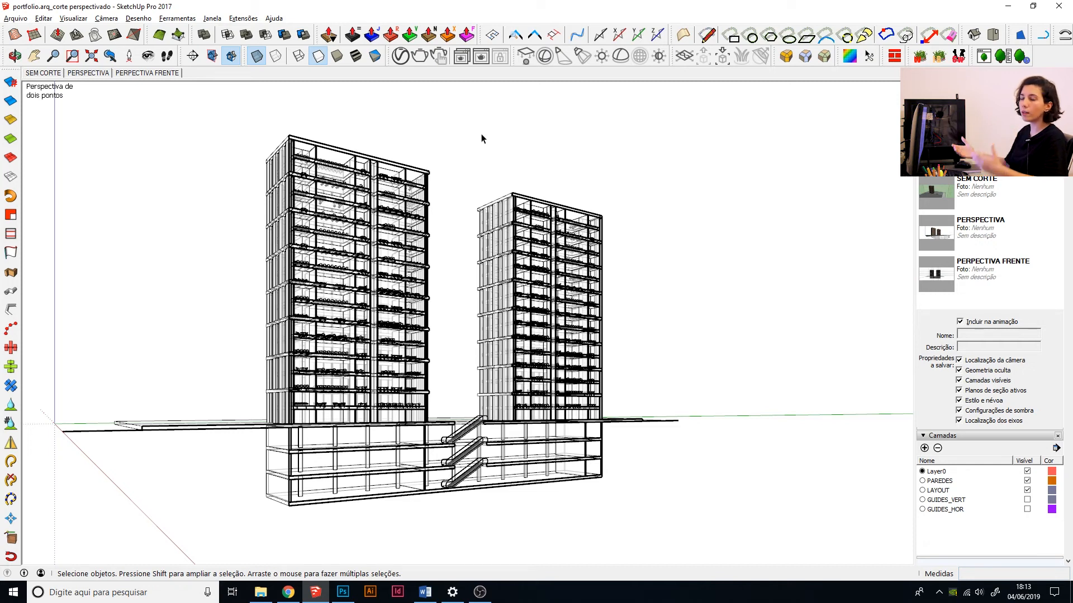
{"action": "left_click", "coordinate": [16, 18]}
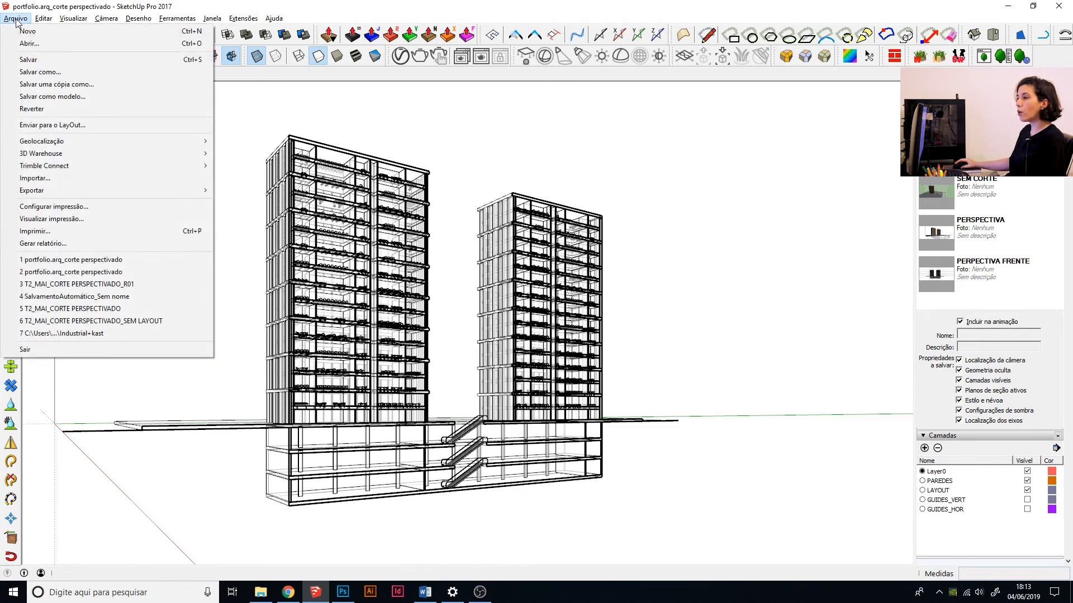
{"action": "mouse_move", "coordinate": [61, 191]}
{"action": "left_click", "coordinate": [246, 202]}
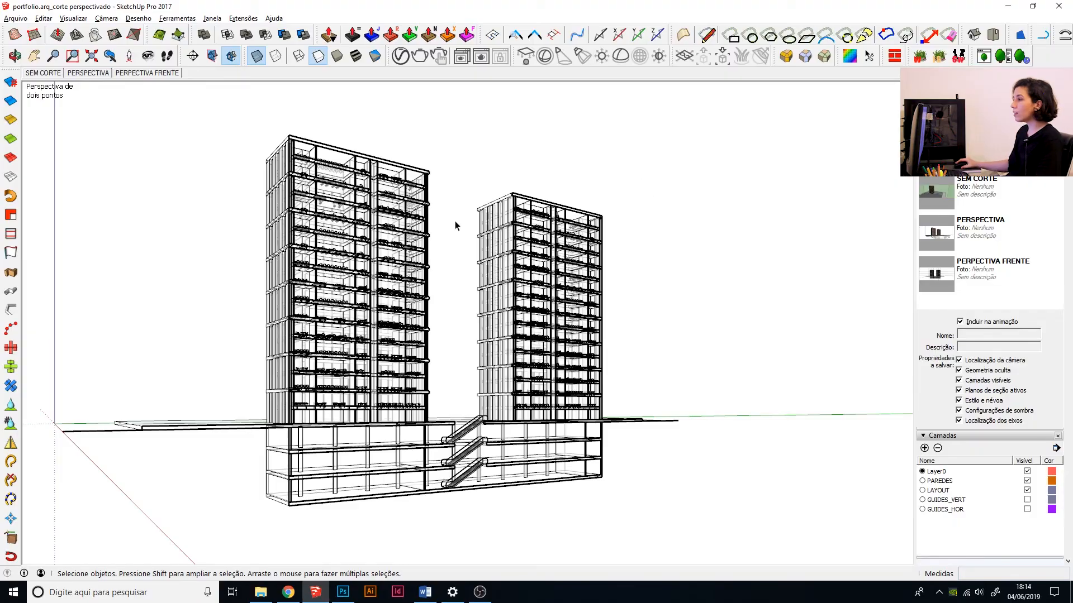
Turn off the X-ray transparency so the towers show plain hidden-line faces.
{"action": "middle_click_drag", "start_coordinate": [455, 226], "coordinate": [318, 250]}
{"action": "scroll", "coordinate": [355, 268], "scroll_direction": "up", "scroll_amount": 3}
{"action": "left_click", "coordinate": [256, 58]}
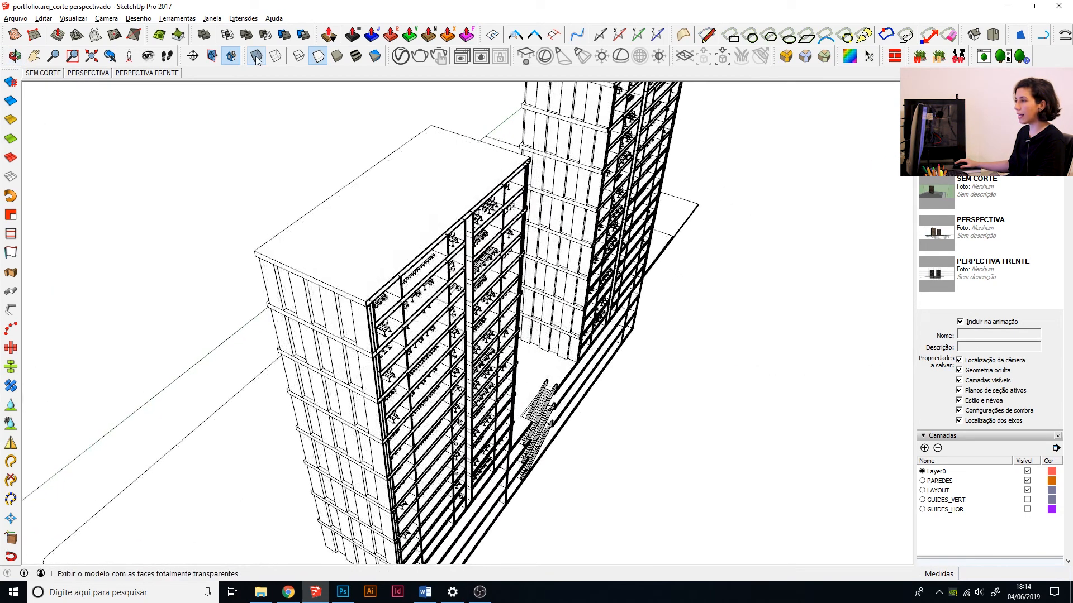
Create a Tape Measure guide line along the long rear roof edge of the nearer tower.
{"action": "middle_click_drag", "start_coordinate": [513, 247], "coordinate": [559, 341]}
{"action": "scroll", "coordinate": [328, 269], "scroll_direction": "up", "scroll_amount": 4}
{"action": "middle_click_drag", "start_coordinate": [375, 368], "coordinate": [421, 338], "text": "shift"}
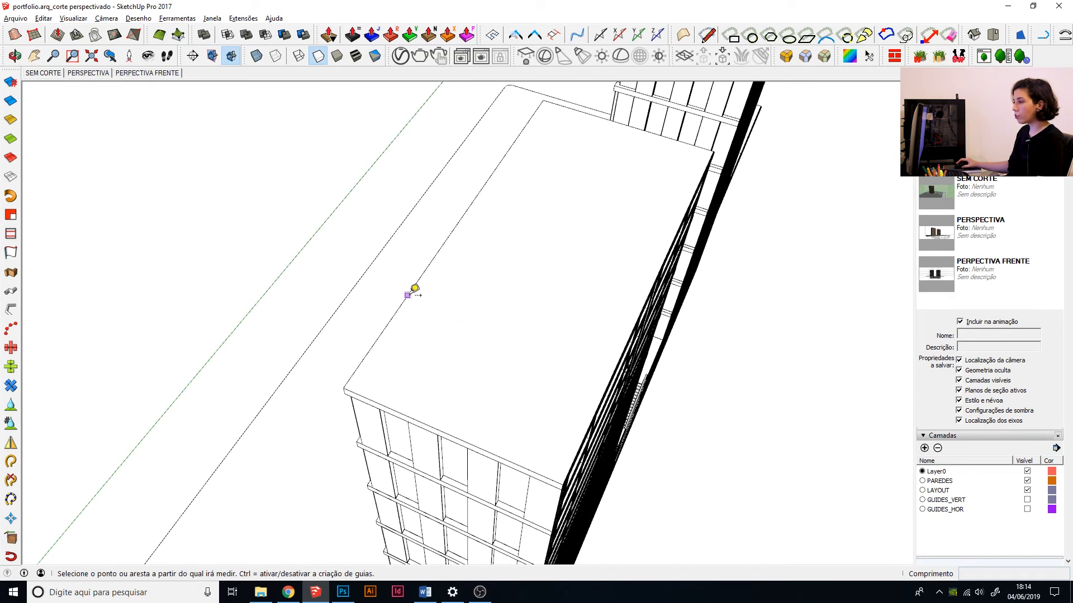
{"action": "scroll", "coordinate": [415, 288], "scroll_direction": "up", "scroll_amount": 2}
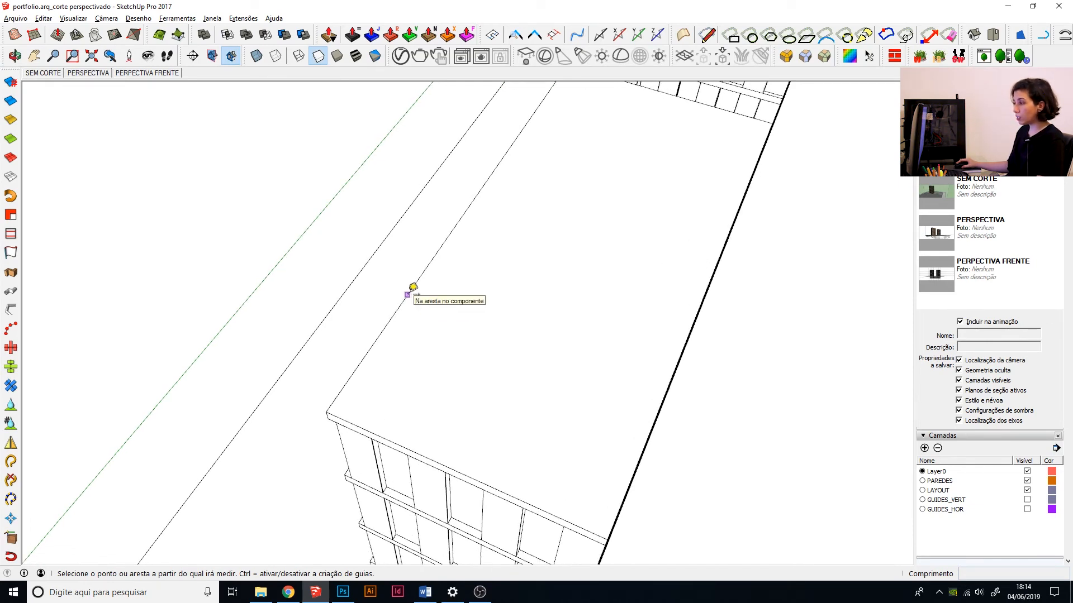
{"action": "left_click", "coordinate": [413, 288]}
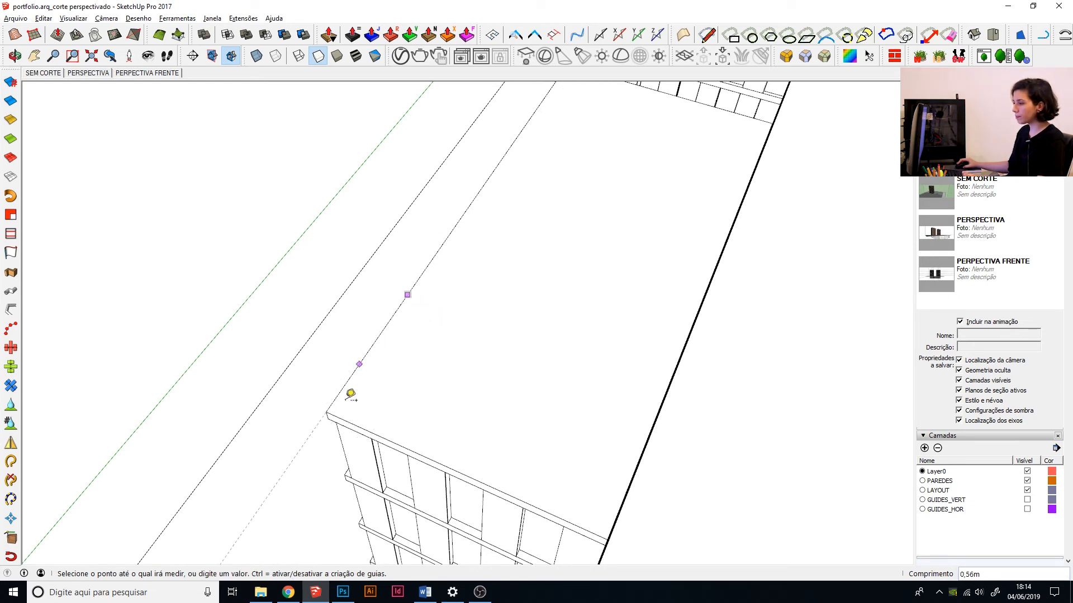
Create a vertical Tape Measure guide line at the rear roof corner of the nearer tower.
{"action": "middle_click_drag", "start_coordinate": [537, 367], "coordinate": [603, 258]}
{"action": "scroll", "coordinate": [558, 275], "scroll_direction": "up", "scroll_amount": 2}
{"action": "scroll", "coordinate": [558, 275], "scroll_direction": "down", "scroll_amount": 5}
{"action": "middle_click_drag", "start_coordinate": [555, 163], "coordinate": [476, 407]}
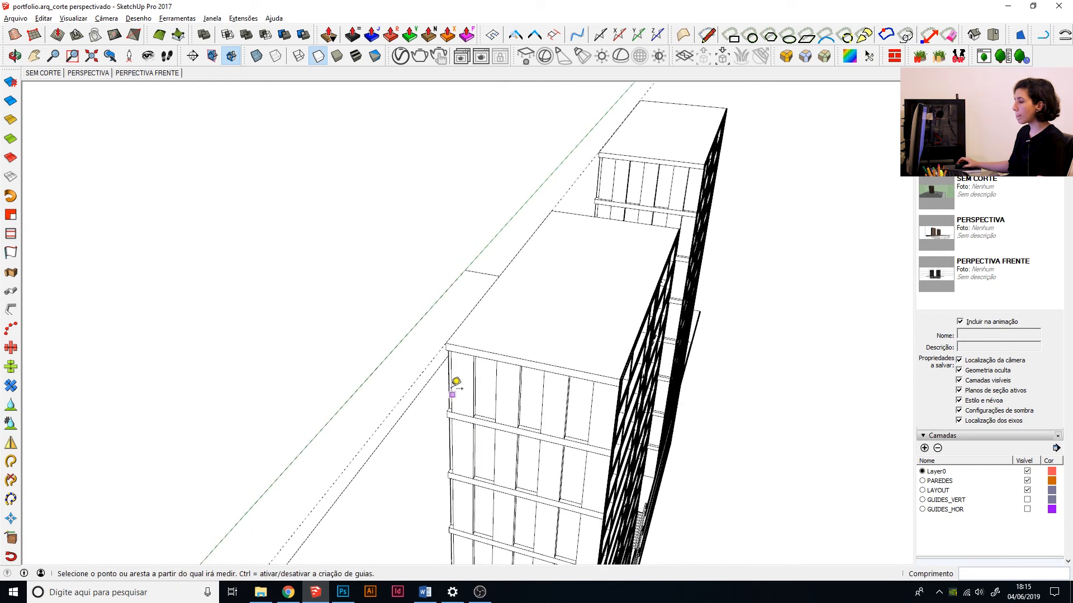
{"action": "scroll", "coordinate": [456, 381], "scroll_direction": "up", "scroll_amount": 6}
{"action": "scroll", "coordinate": [453, 353], "scroll_direction": "up", "scroll_amount": 1}
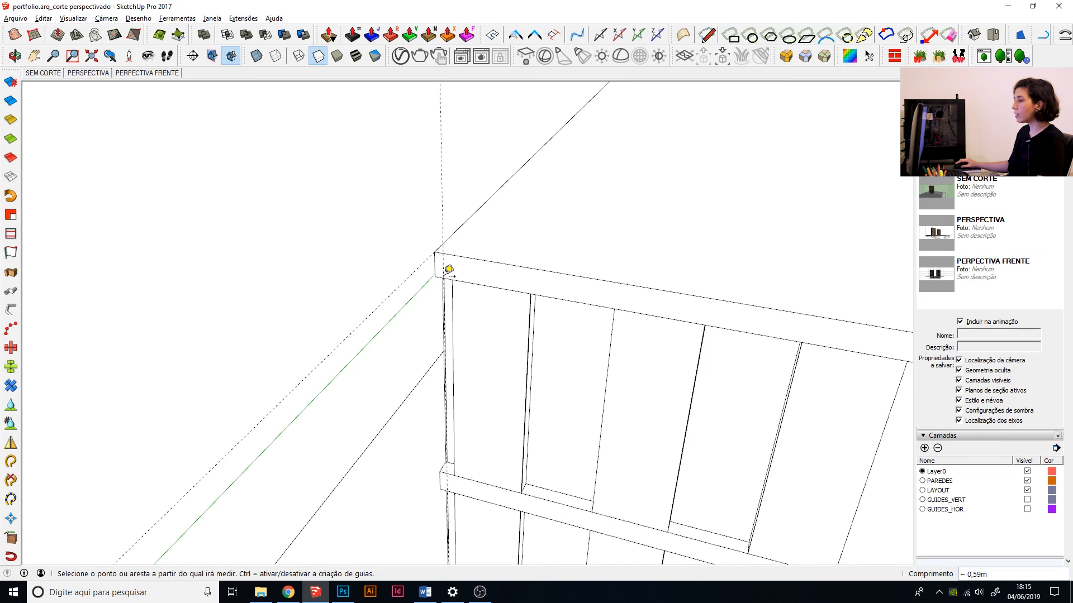
Erase the horizontal and vertical guide lines around the towers.
{"action": "key", "text": "space"}
{"action": "scroll", "coordinate": [313, 296], "scroll_direction": "down", "scroll_amount": 10}
{"action": "middle_click_drag", "start_coordinate": [464, 385], "coordinate": [391, 363]}
{"action": "scroll", "coordinate": [397, 380], "scroll_direction": "down", "scroll_amount": 7}
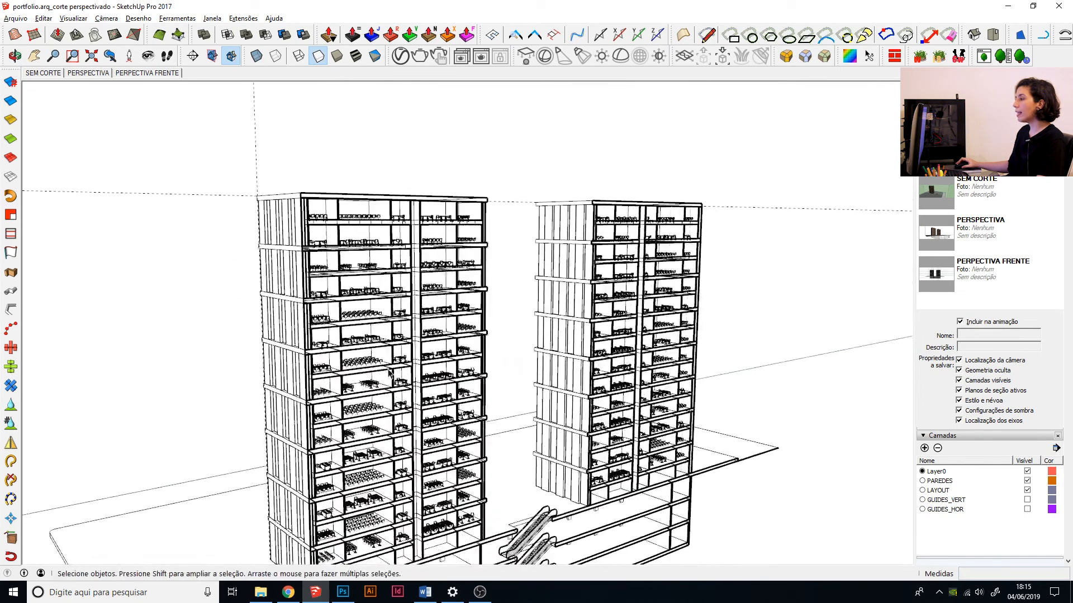
{"action": "scroll", "coordinate": [397, 347], "scroll_direction": "down", "scroll_amount": 1}
{"action": "middle_click_drag", "start_coordinate": [277, 335], "coordinate": [374, 354]}
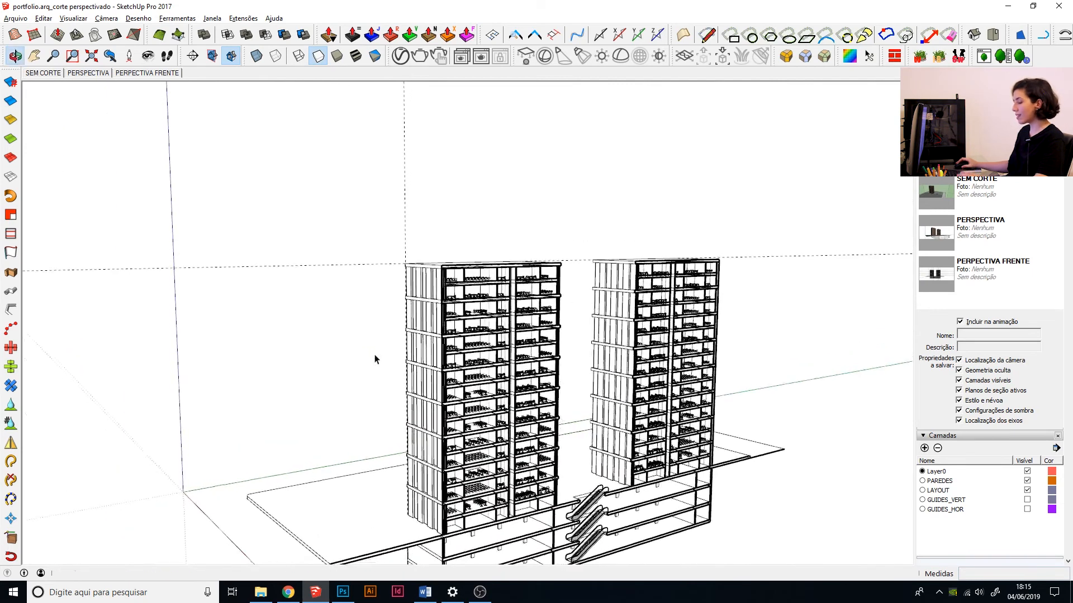
{"action": "key", "text": "e"}
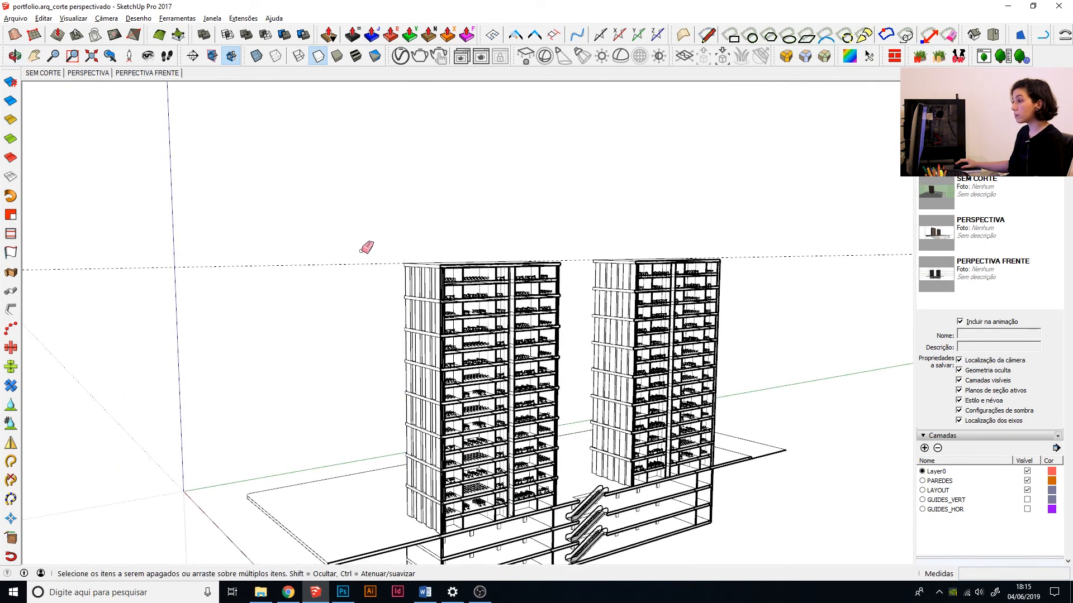
{"action": "key", "text": "space"}
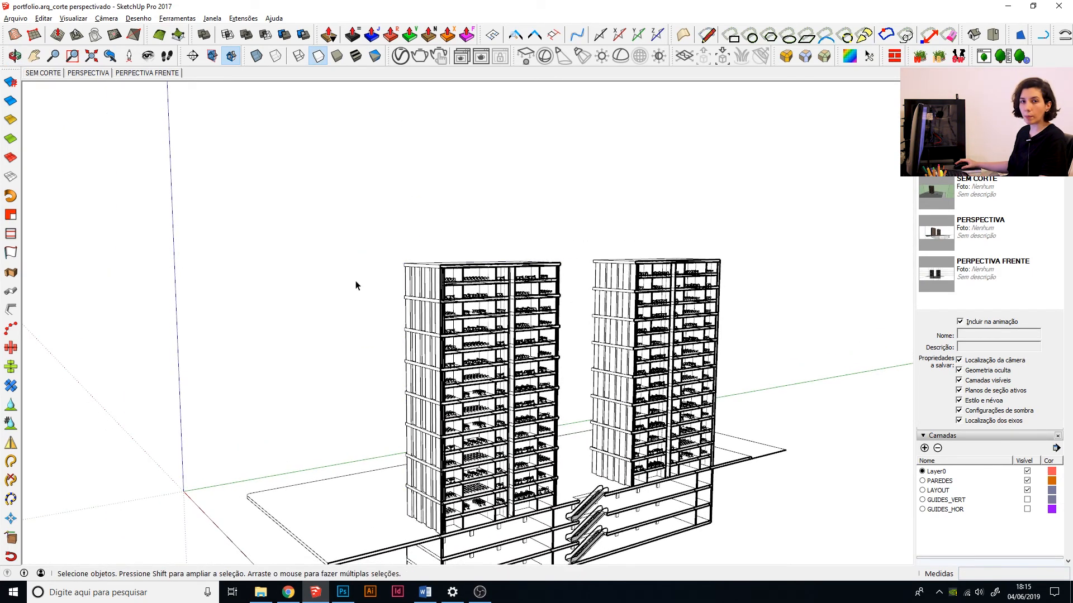